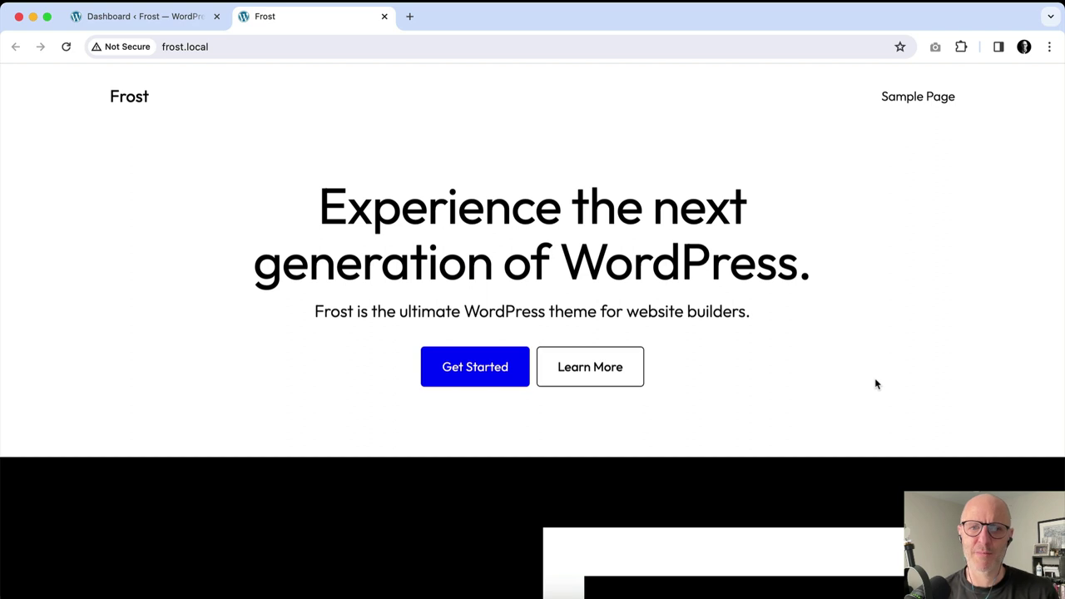
# - Open the site editor's typography styles from the WordPress dashboard and bring up the font library manager
pyautogui.click(172, 22)
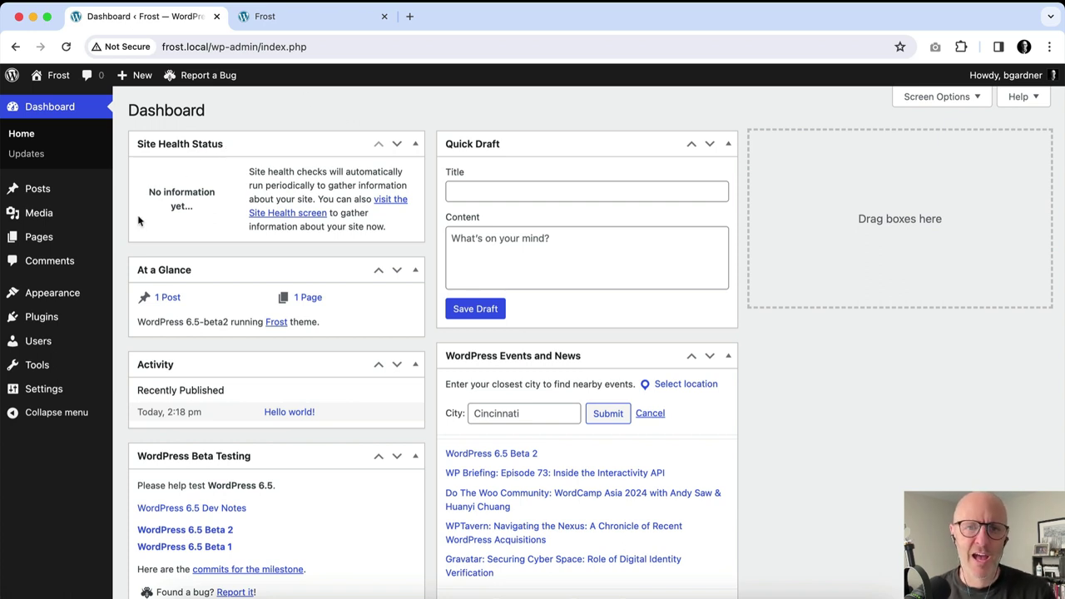
pyautogui.moveTo(80, 293)
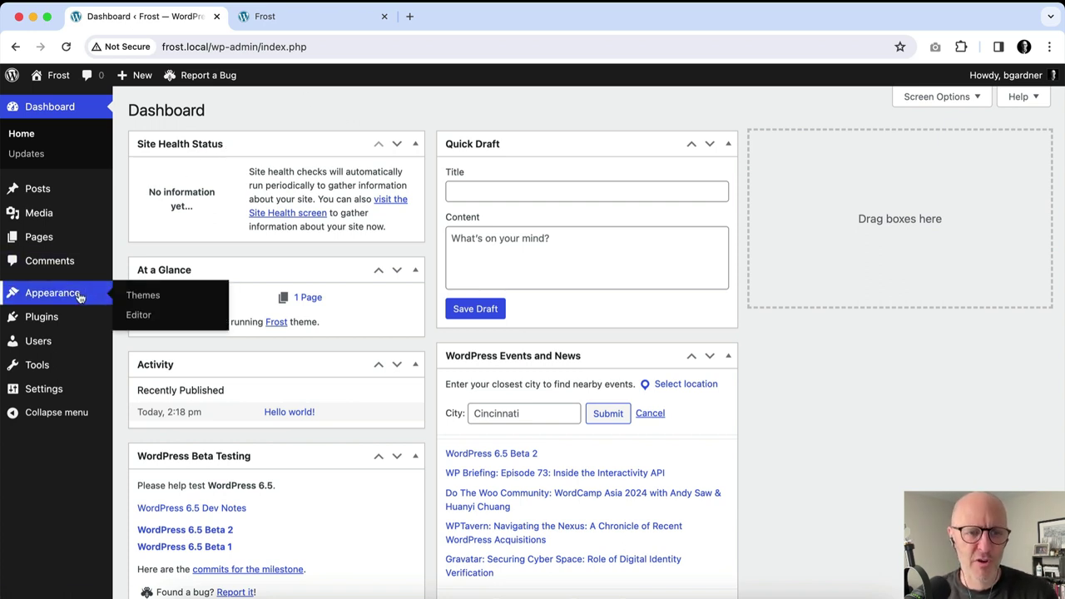
pyautogui.click(147, 321)
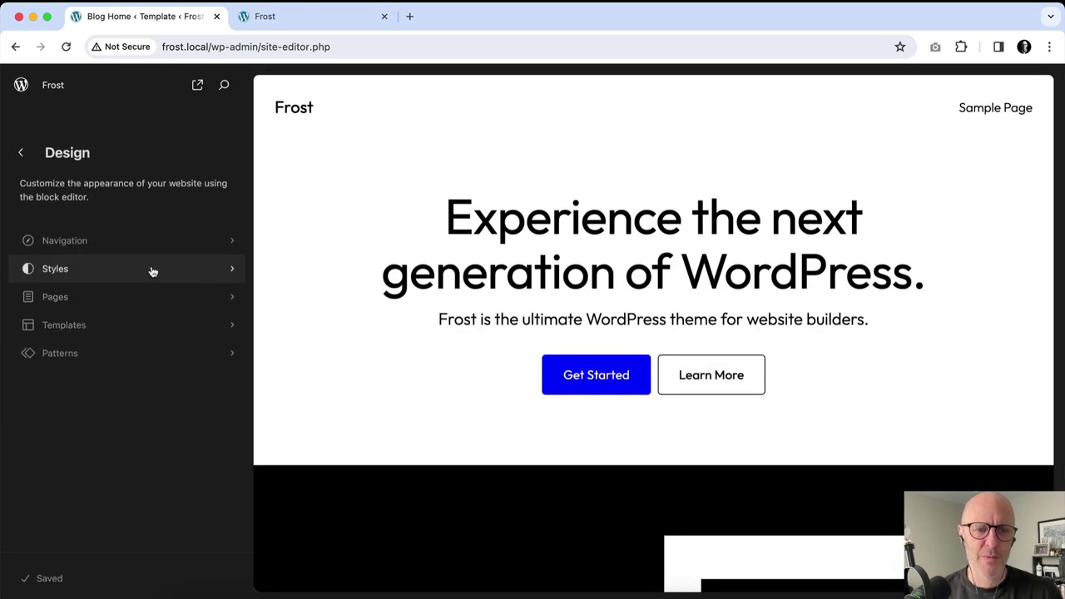
pyautogui.click(149, 268)
pyautogui.click(233, 154)
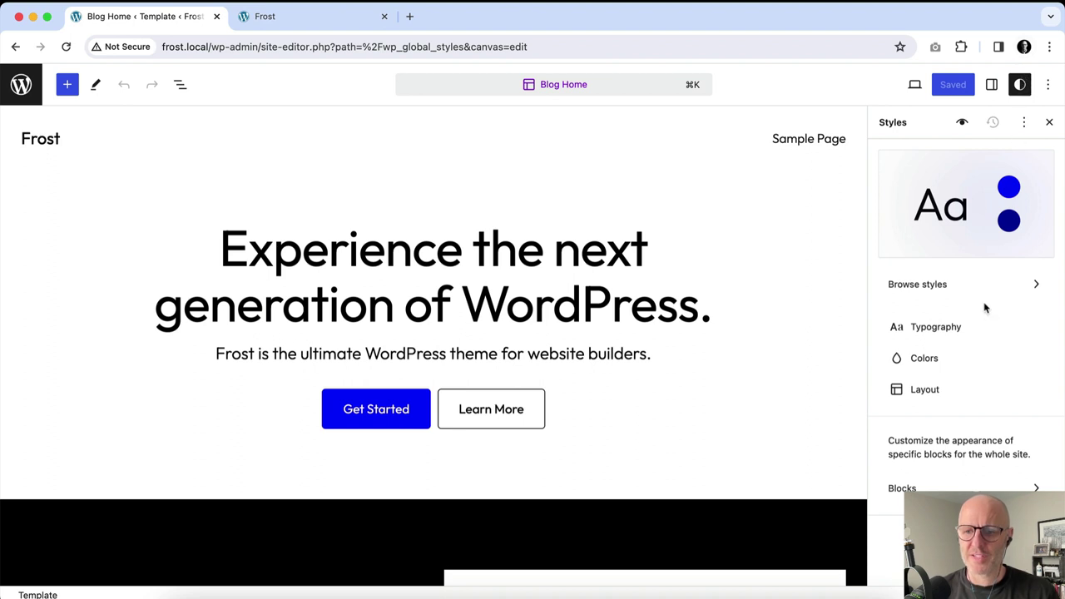
pyautogui.click(936, 327)
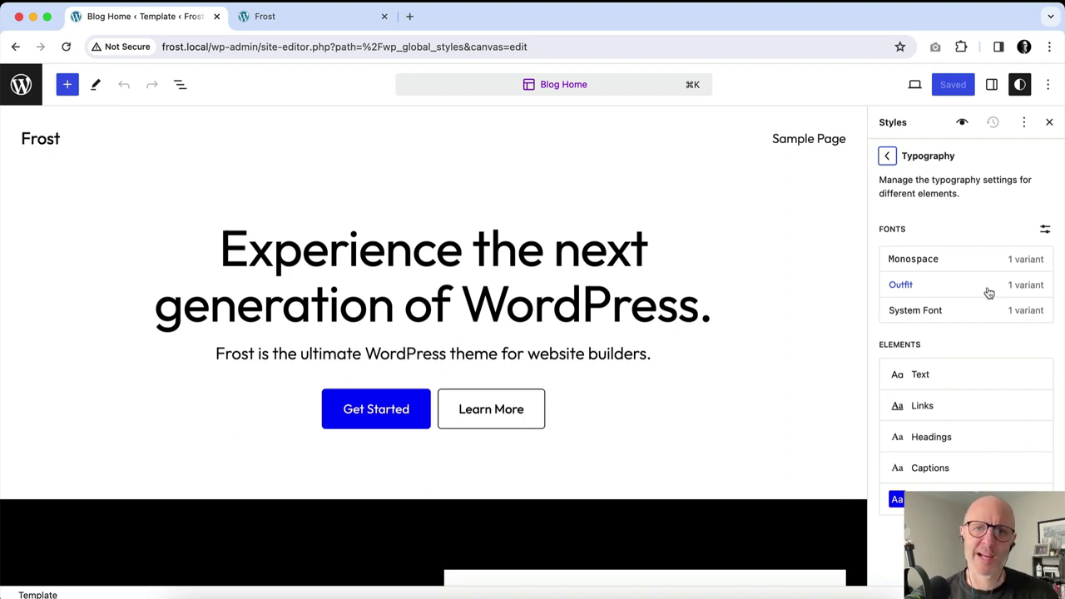
pyautogui.click(1046, 231)
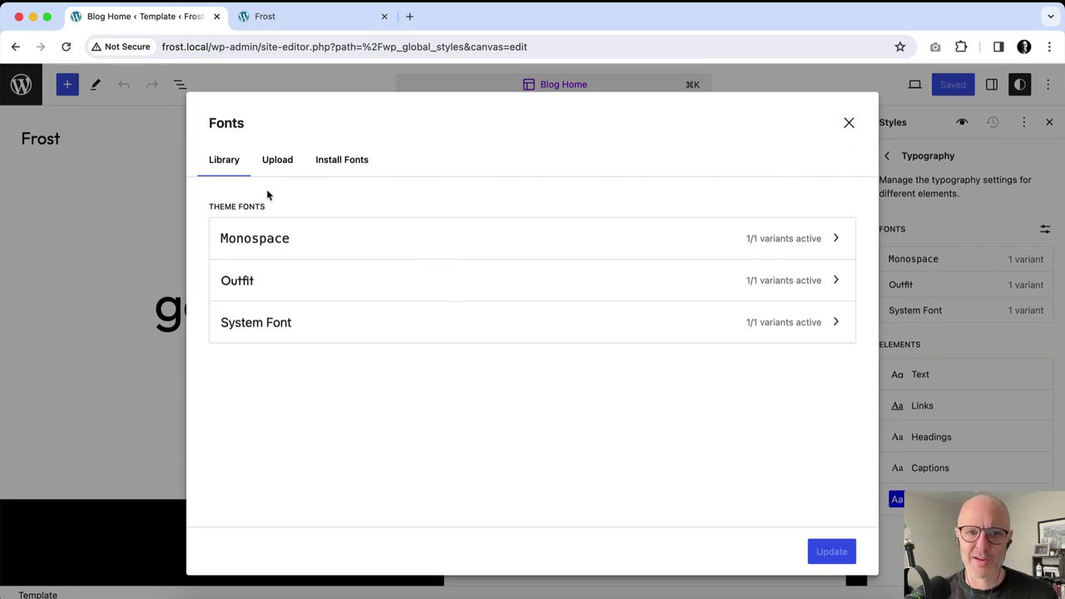
# - Search the installable Google Fonts for "inter" and open the Inter family's variants
pyautogui.click(333, 165)
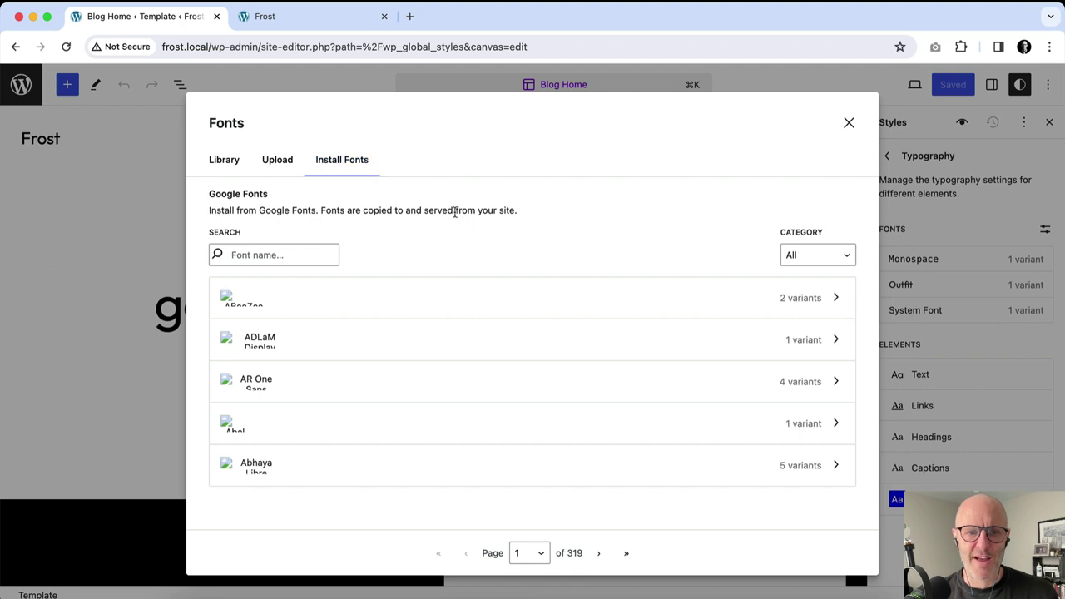
pyautogui.click(277, 165)
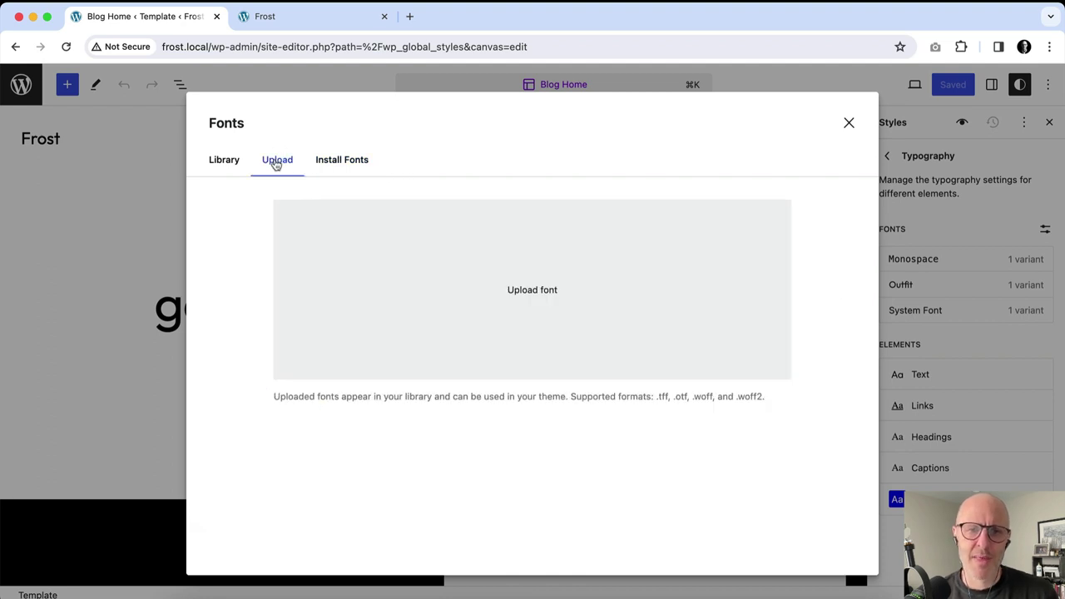
pyautogui.click(358, 162)
pyautogui.click(271, 256)
pyautogui.write('inter')
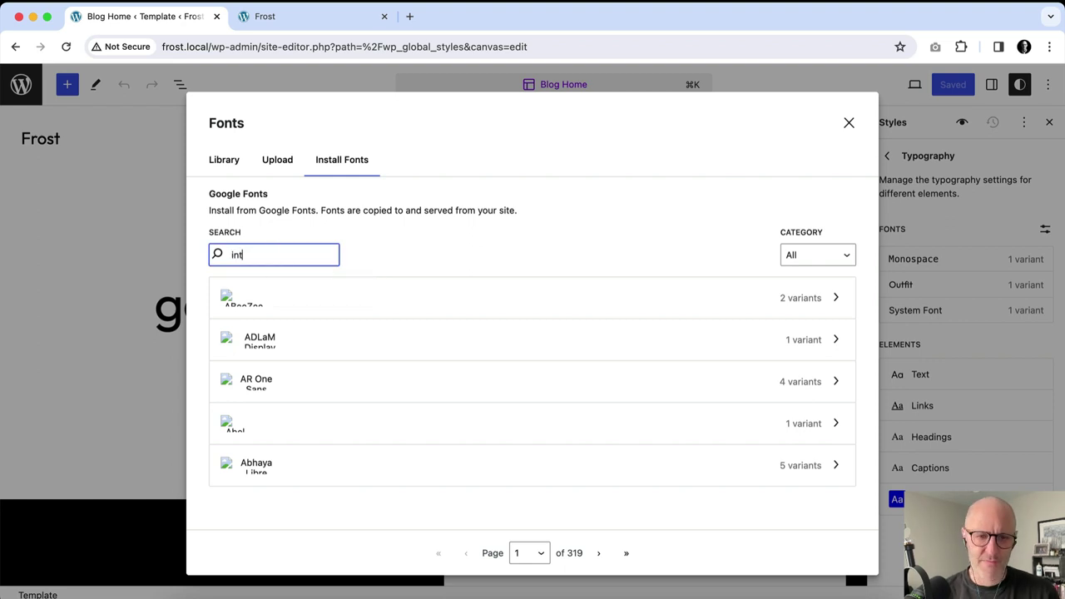
pyautogui.click(254, 305)
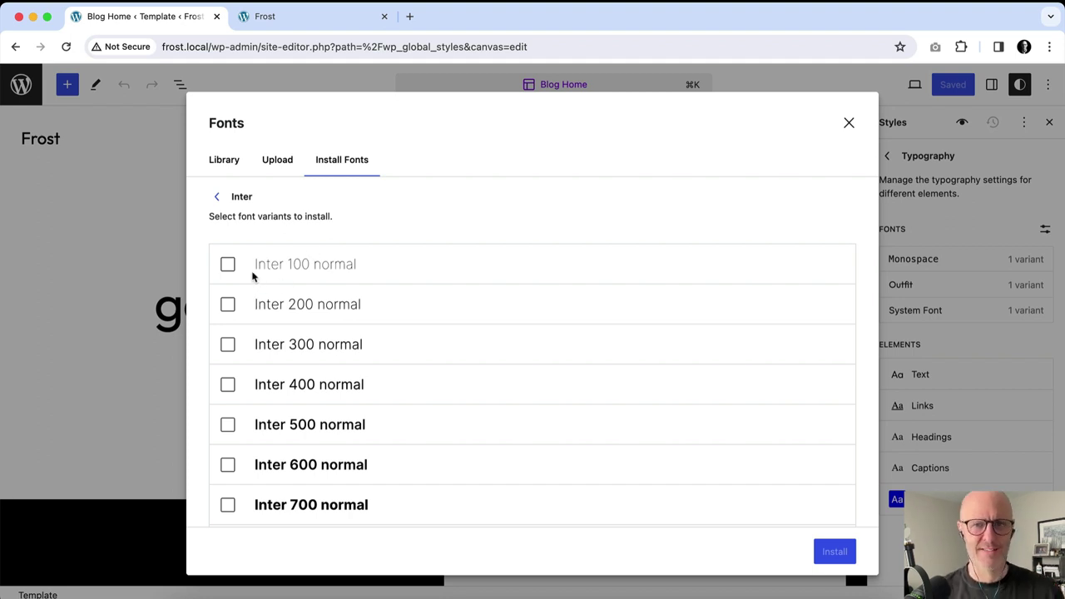
# - Select every Inter variant from 100 normal to 900 normal and install them
pyautogui.click(229, 268)
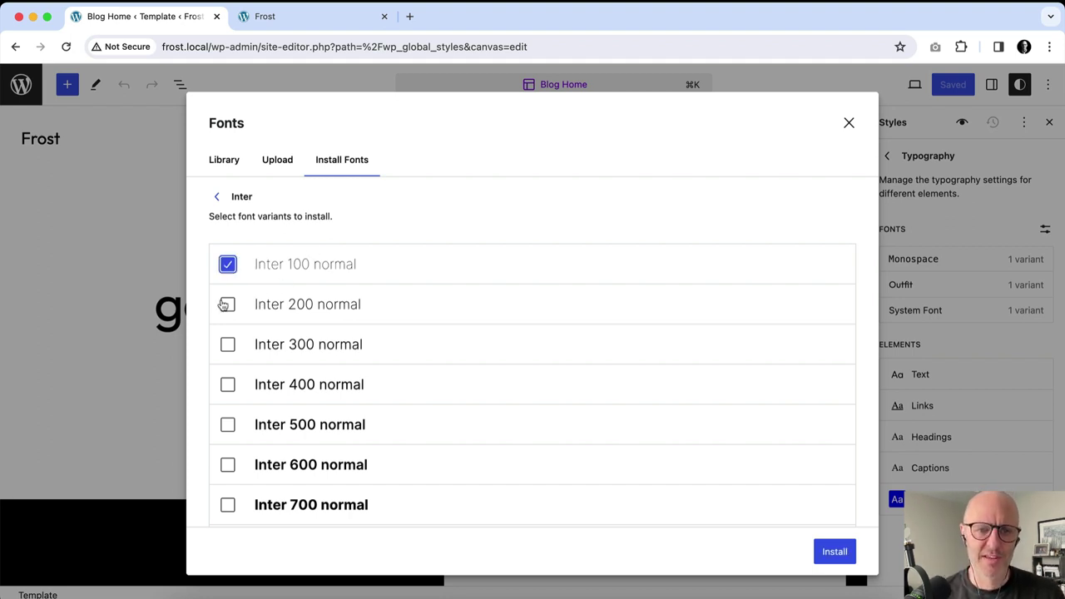
pyautogui.click(226, 305)
pyautogui.click(227, 344)
pyautogui.click(227, 385)
pyautogui.click(228, 428)
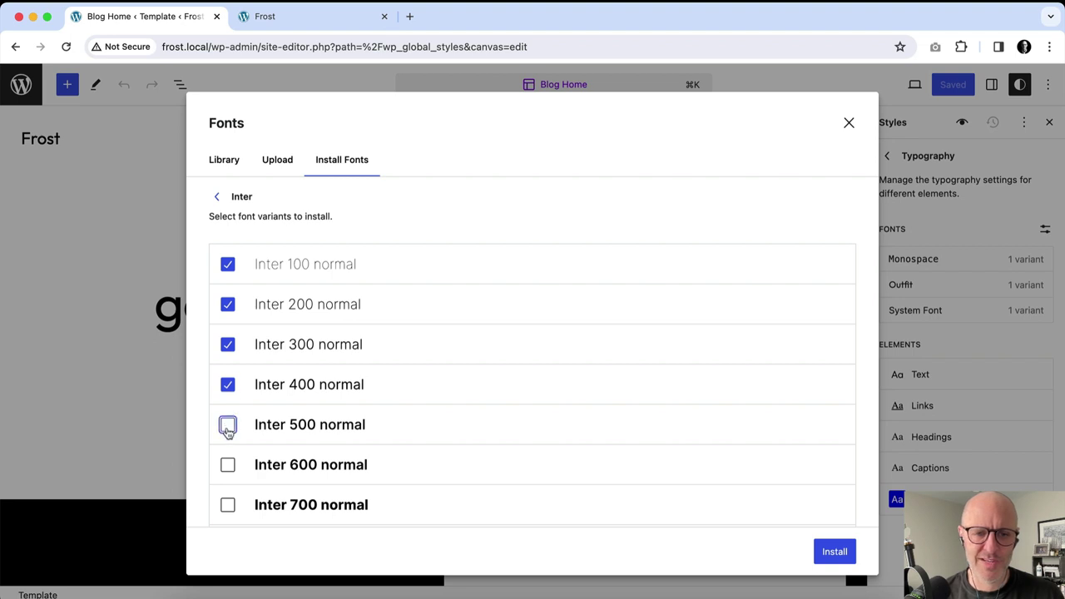
pyautogui.click(227, 464)
pyautogui.click(227, 504)
pyautogui.scroll(-2, 245, 449)
pyautogui.click(228, 448)
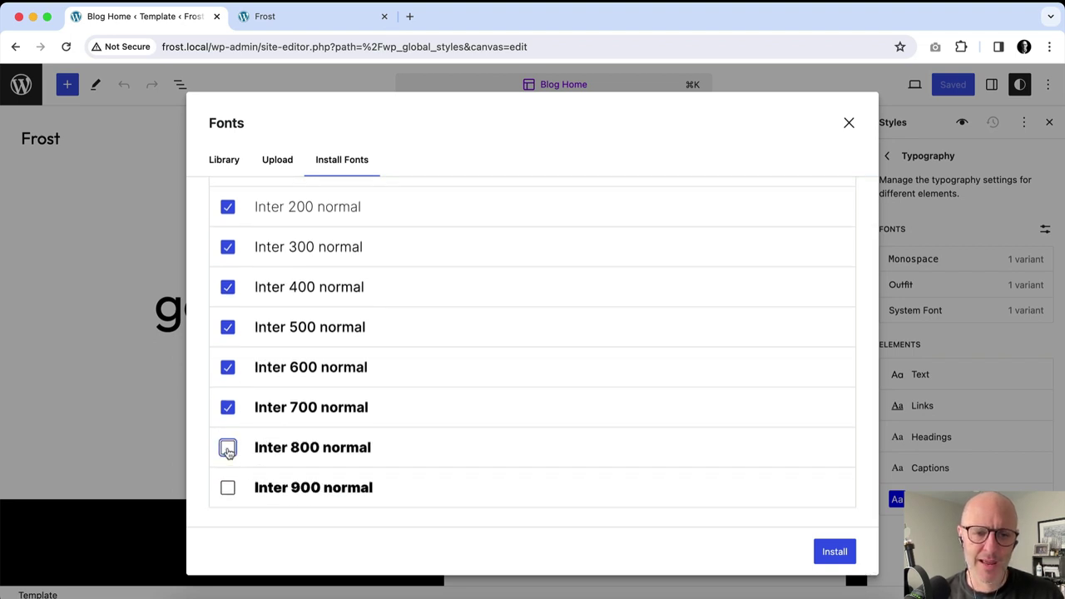
pyautogui.click(227, 488)
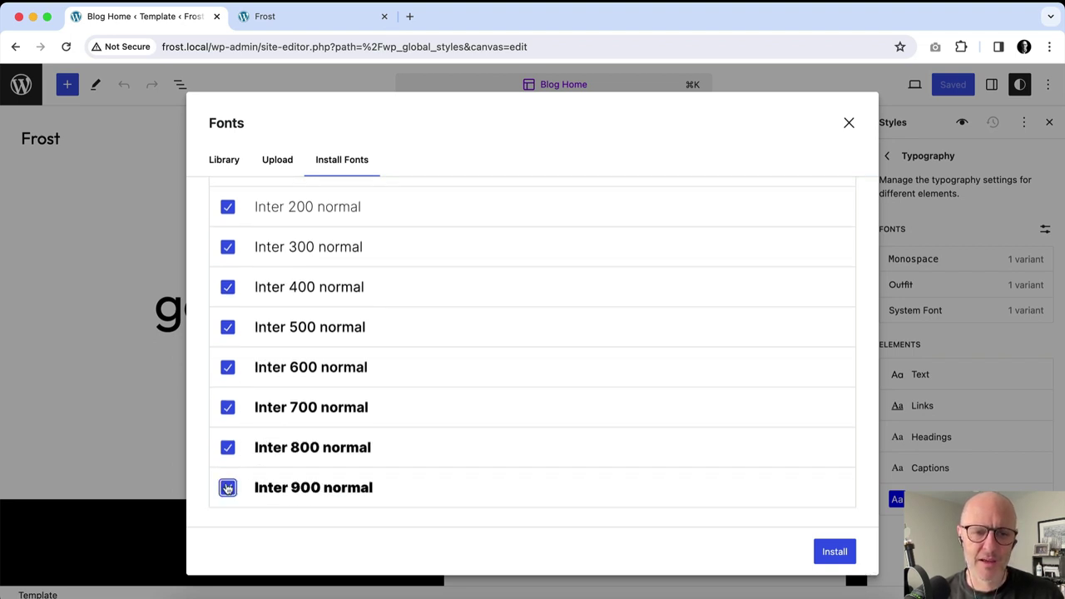
pyautogui.click(836, 558)
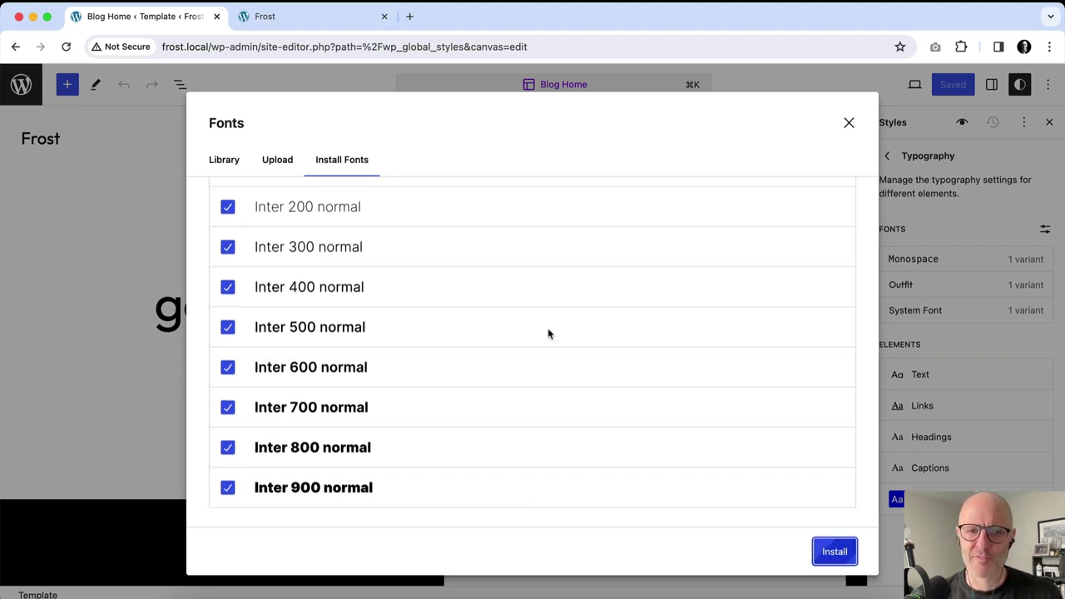
# - Review the installed Inter variants in the font library
pyautogui.click(225, 160)
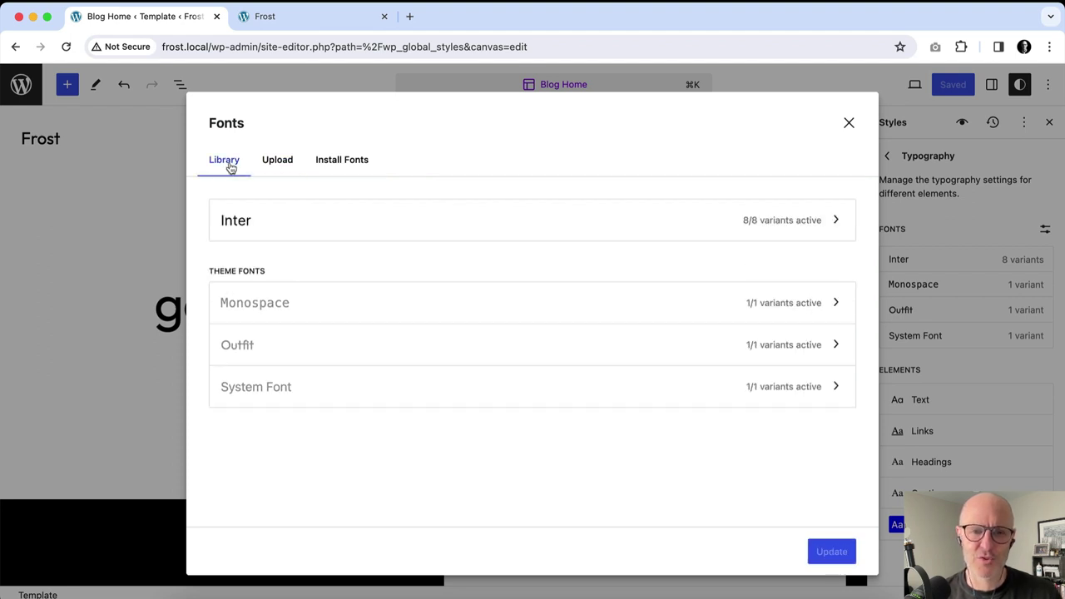
pyautogui.click(278, 227)
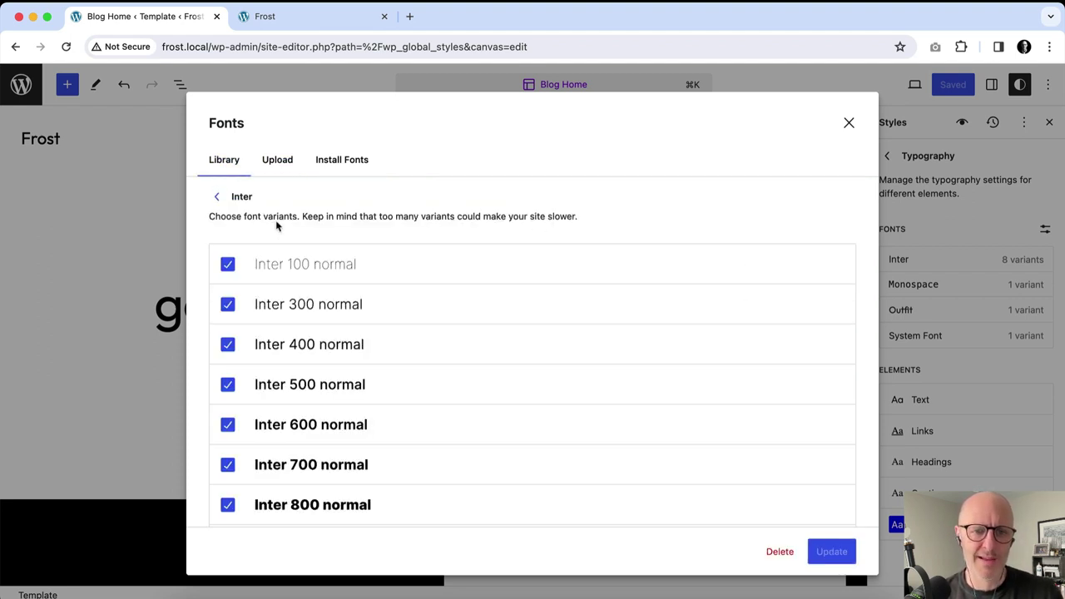
pyautogui.scroll(-2, 345, 243)
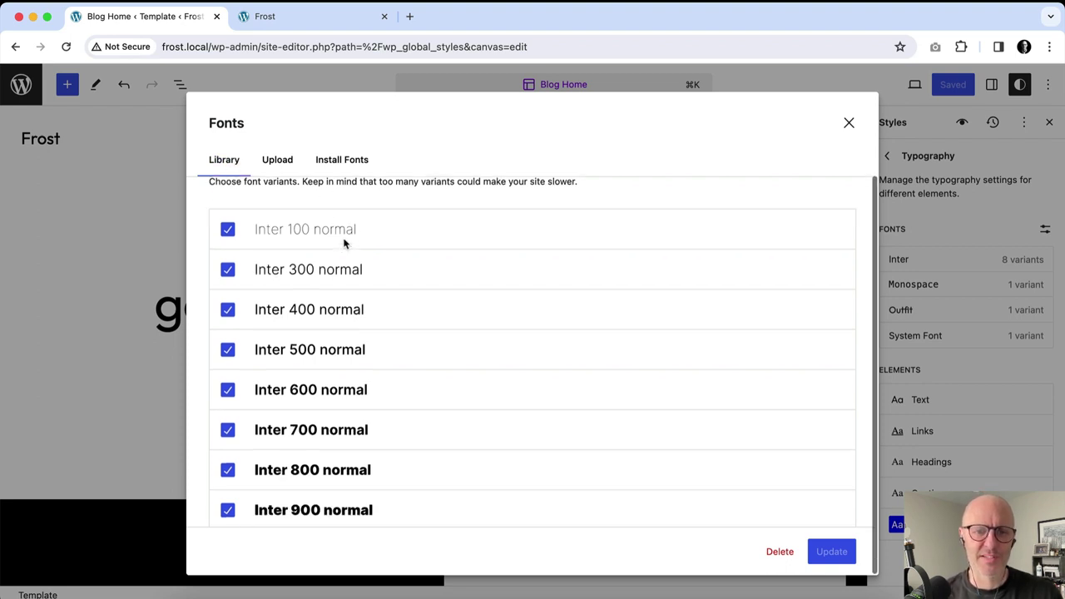
pyautogui.scroll(2, 344, 243)
pyautogui.scroll(-2, 344, 243)
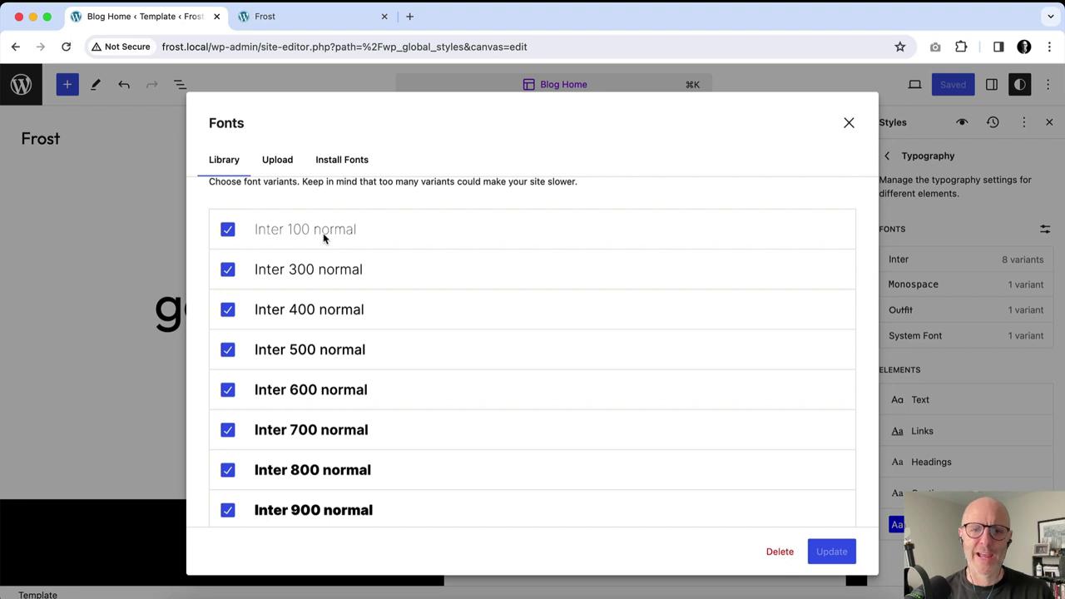
# - Upload all the .woff2 font files from the AvenirNextWorld folder on the Desktop
pyautogui.click(277, 159)
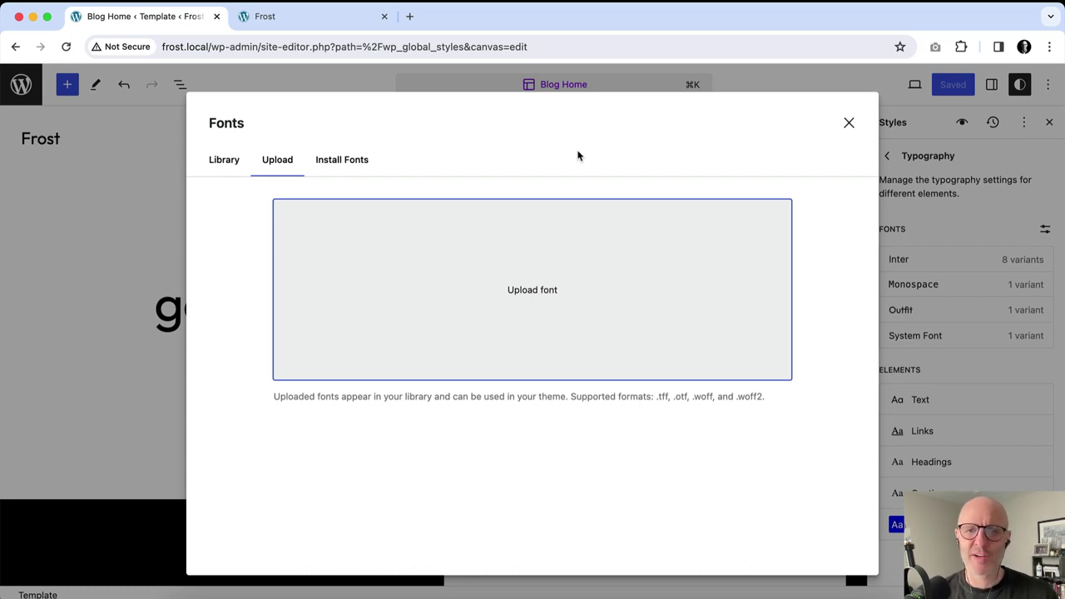
pyautogui.click(553, 289)
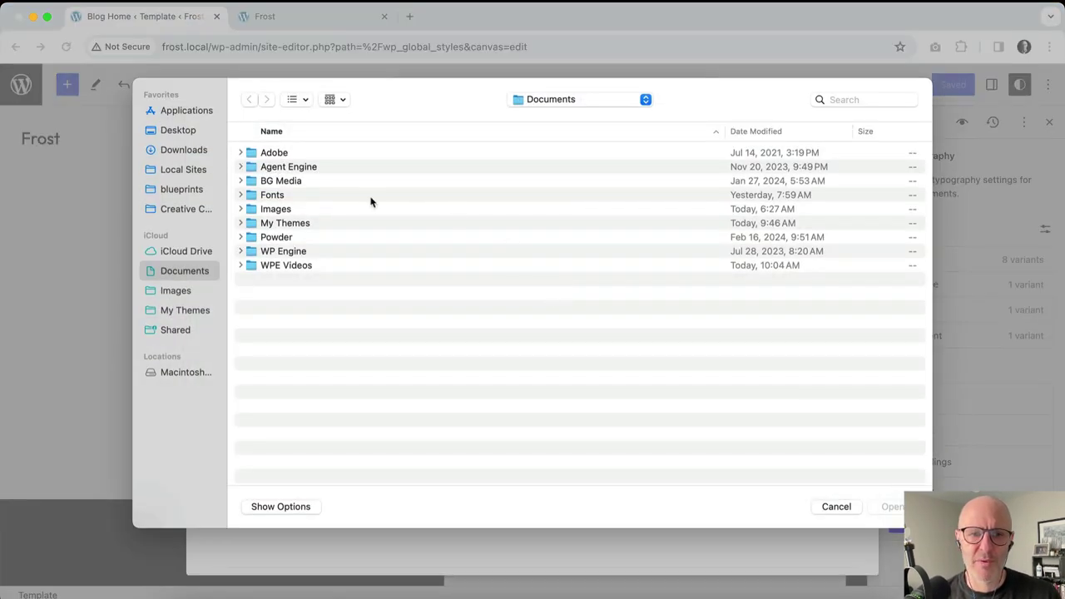
pyautogui.click(198, 135)
pyautogui.click(304, 156)
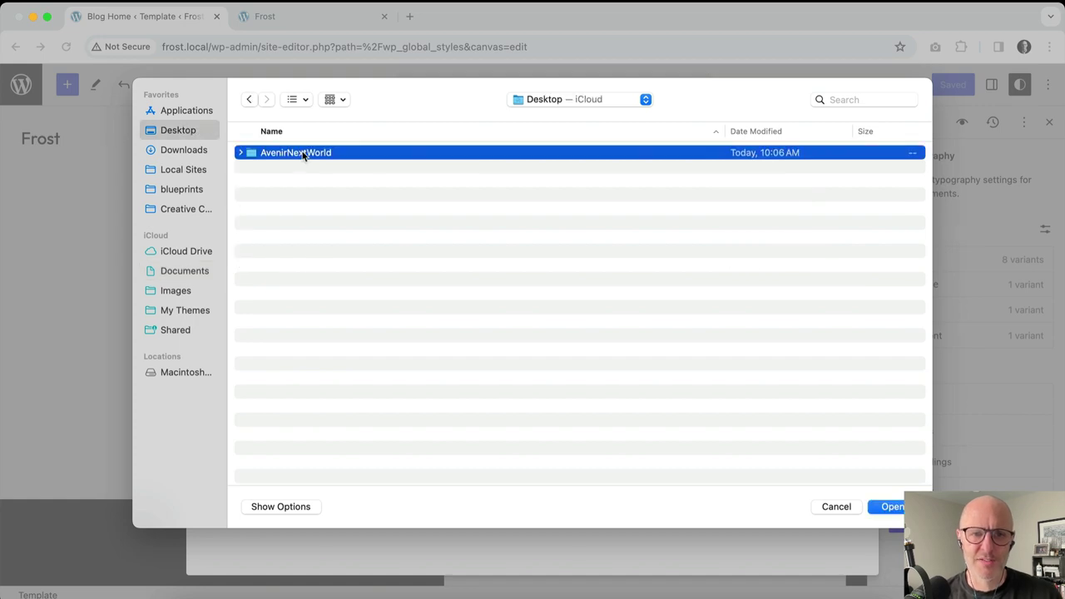
pyautogui.doubleClick(304, 154)
pyautogui.press('super+a')
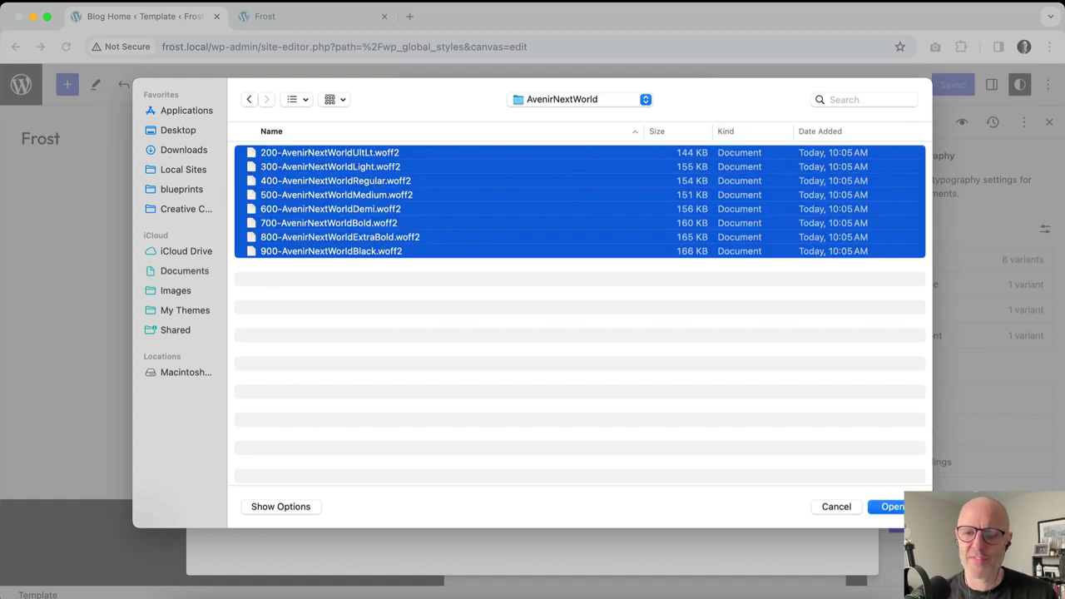
pyautogui.click(887, 506)
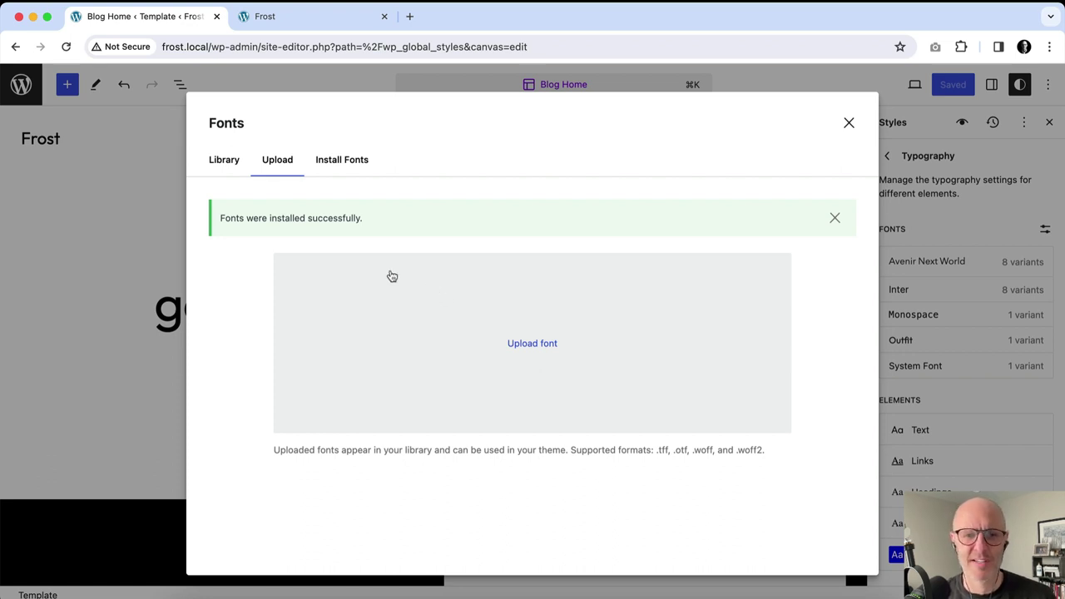
# - Review the Avenir Next World variants in the font library and close the fonts dialog
pyautogui.click(223, 163)
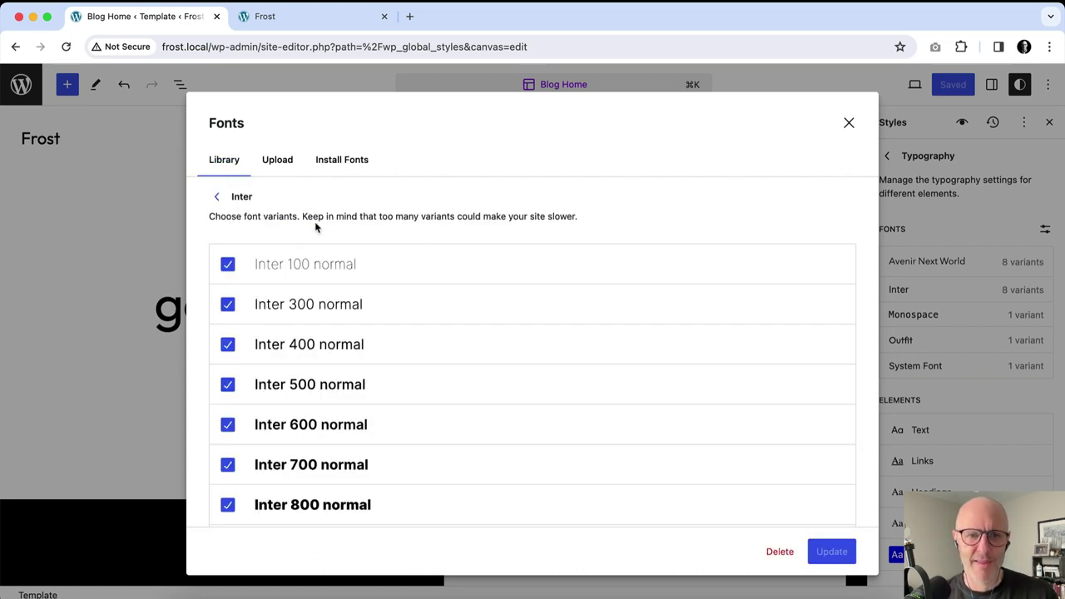
pyautogui.click(216, 196)
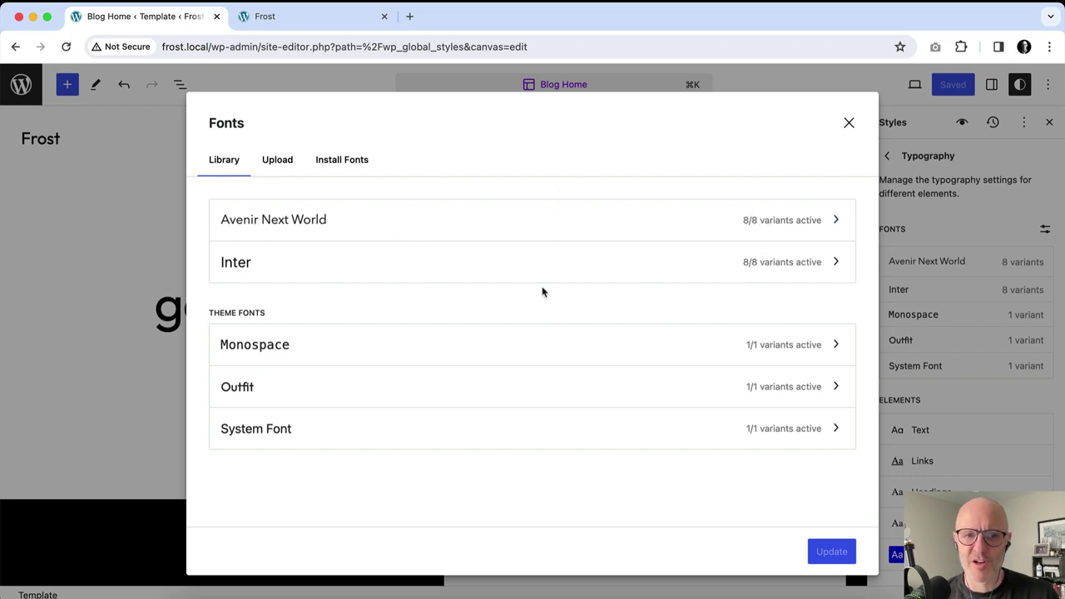
pyautogui.click(530, 220)
pyautogui.scroll(-1, 491, 259)
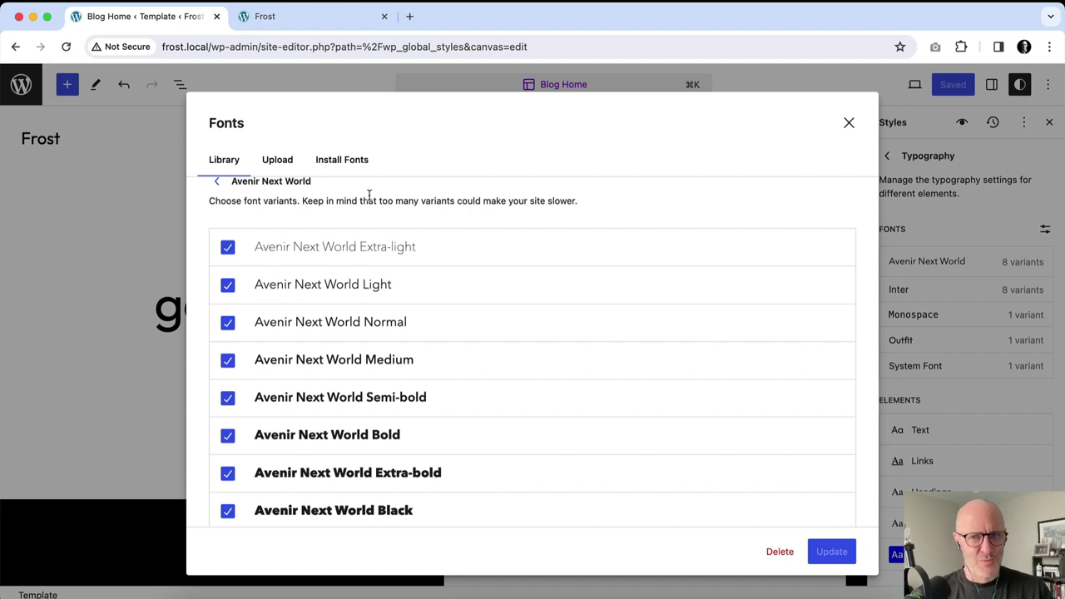
pyautogui.click(849, 122)
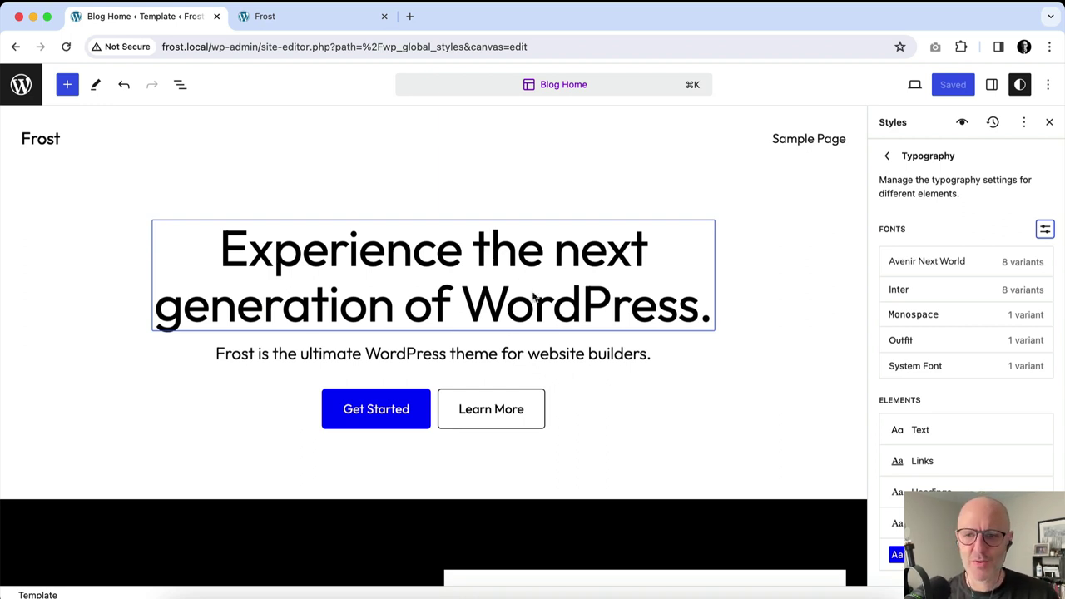
# - Set the site's Text element font to Avenir Next World and save the styles
pyautogui.click(937, 432)
pyautogui.click(951, 352)
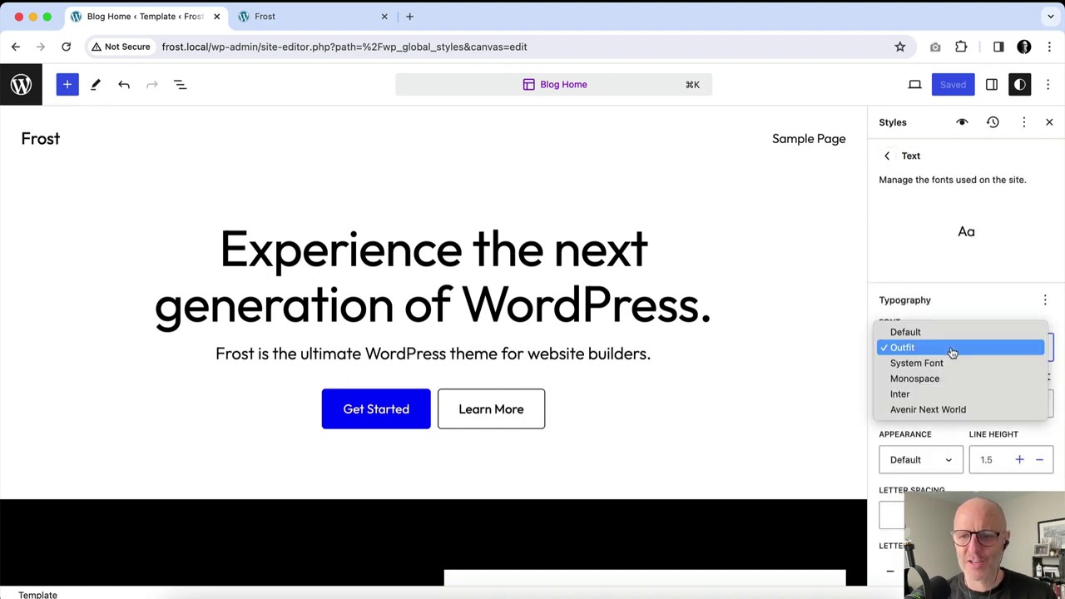
pyautogui.click(946, 409)
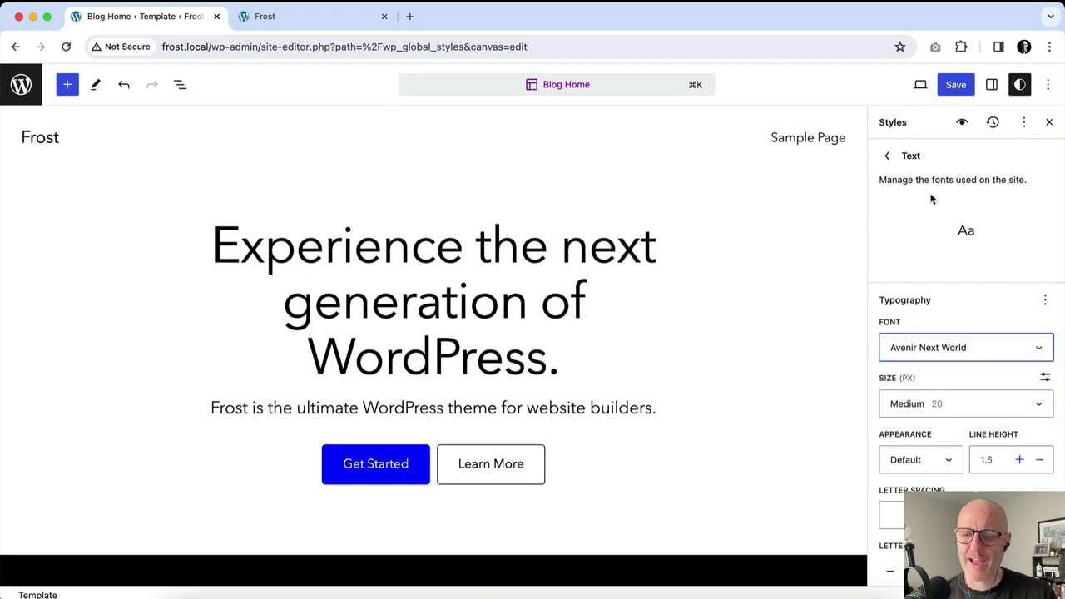
pyautogui.click(956, 84)
pyautogui.click(924, 90)
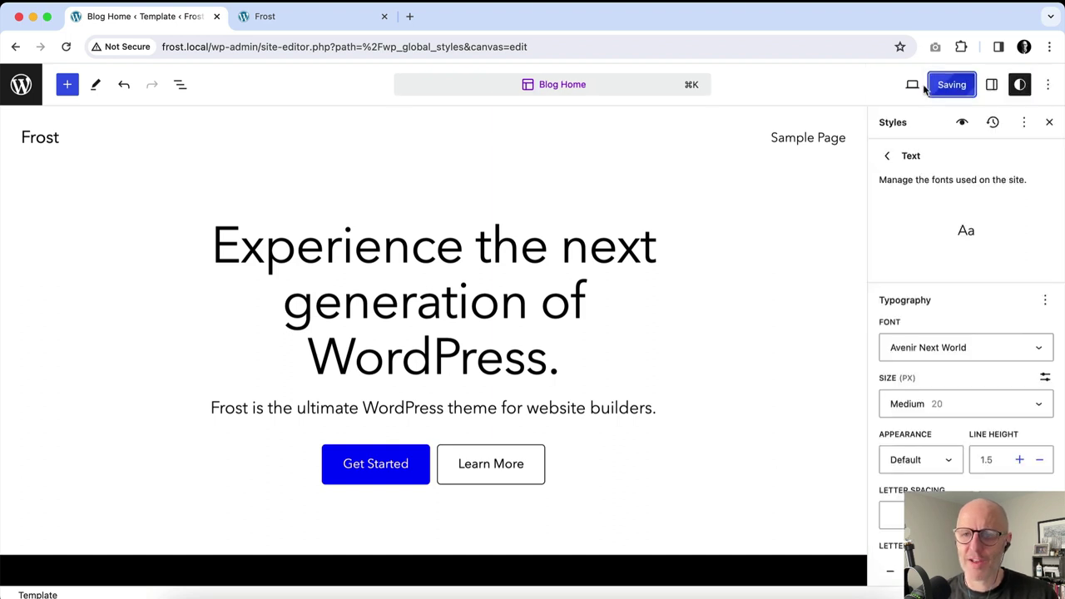
# - Reload the Frost site's front end and look through the home page's typography
pyautogui.click(298, 23)
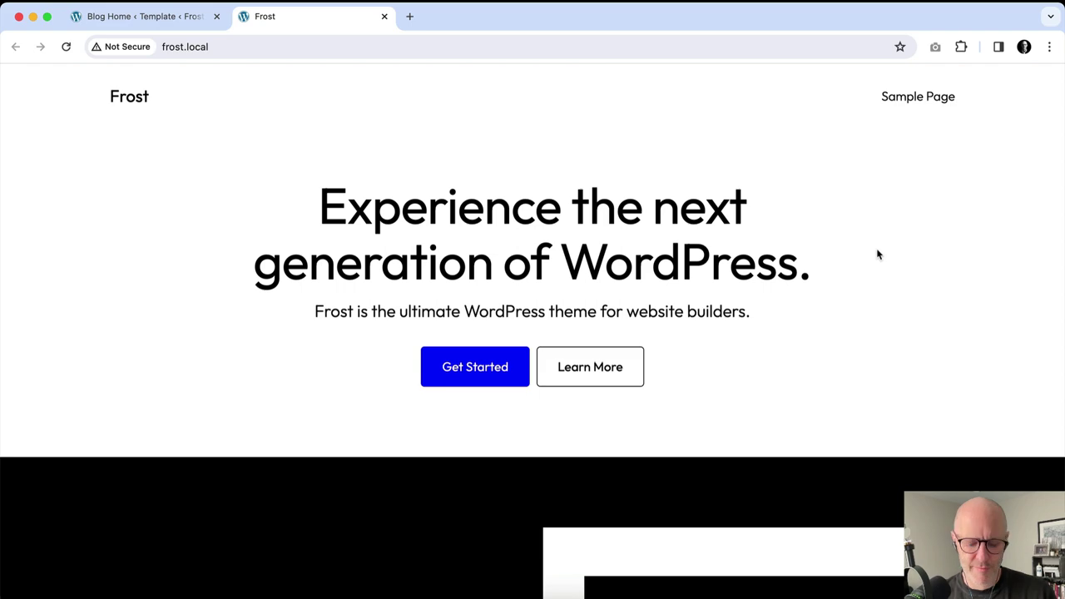
pyautogui.press('super+r')
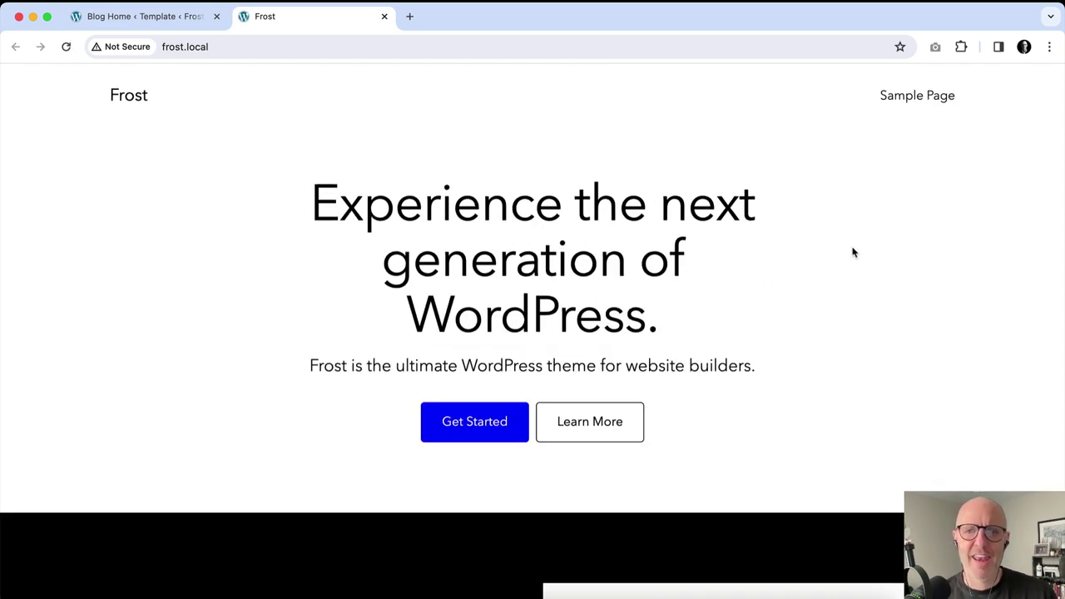
pyautogui.scroll(-7, 852, 250)
pyautogui.scroll(-10, 842, 220)
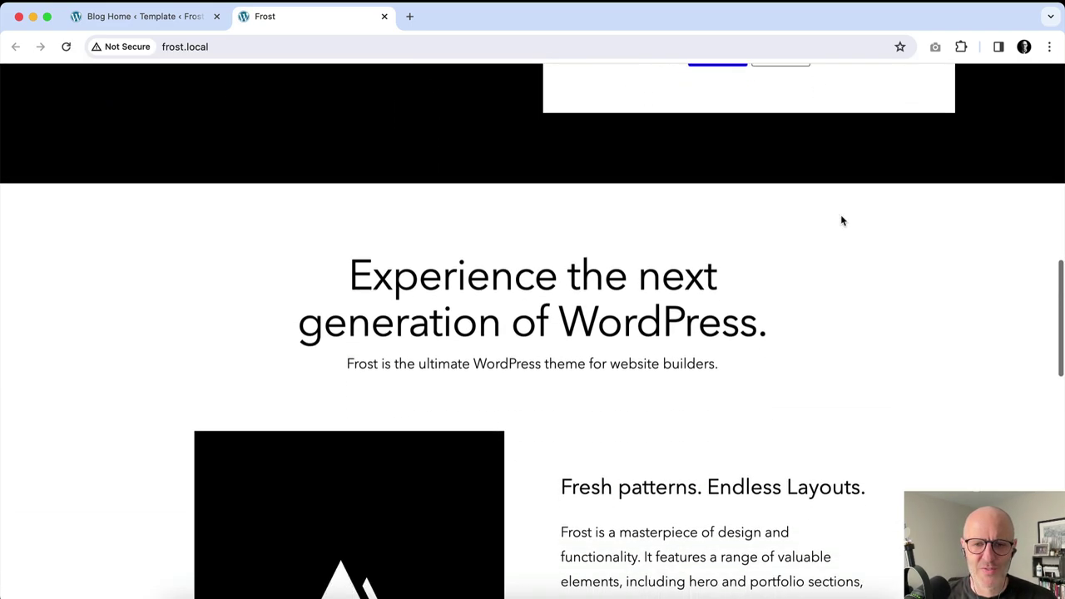
pyautogui.scroll(-1, 841, 220)
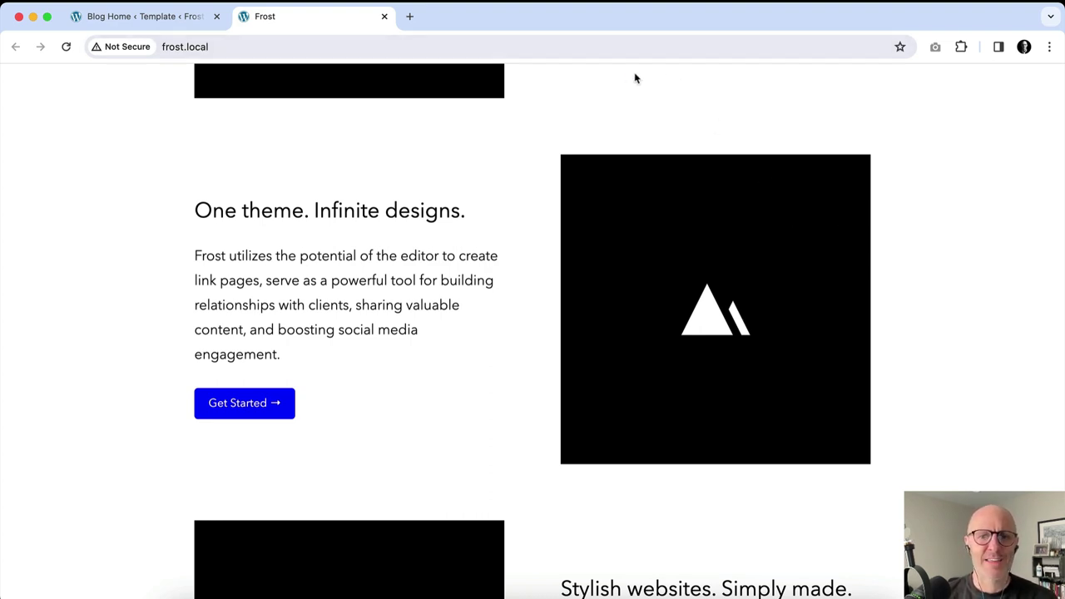
# - Return to the Frost site editor and set the site's Text element font to Outfit
pyautogui.click(173, 25)
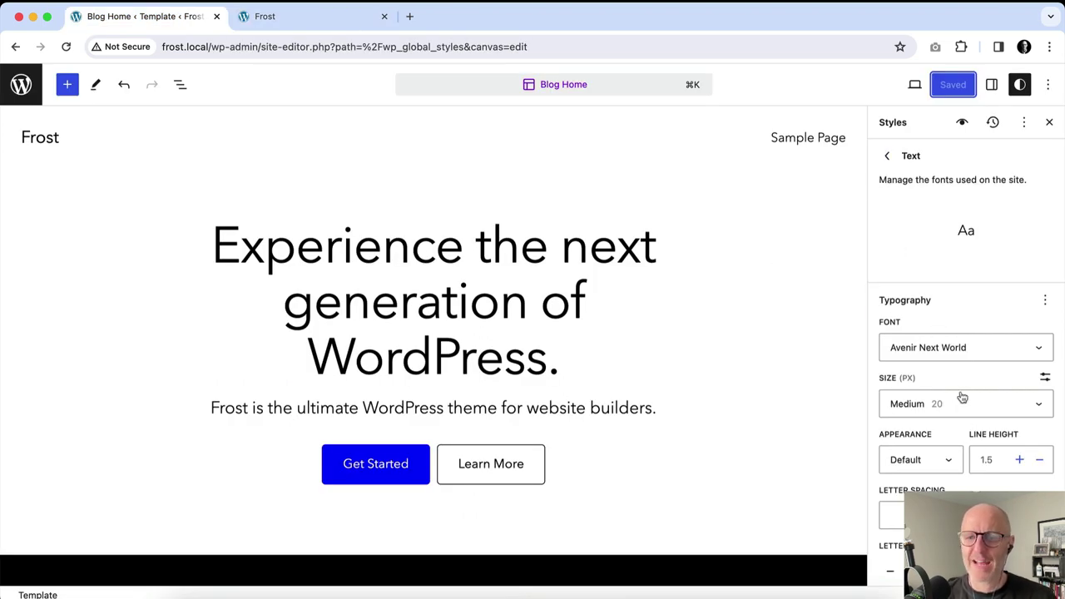
pyautogui.click(955, 355)
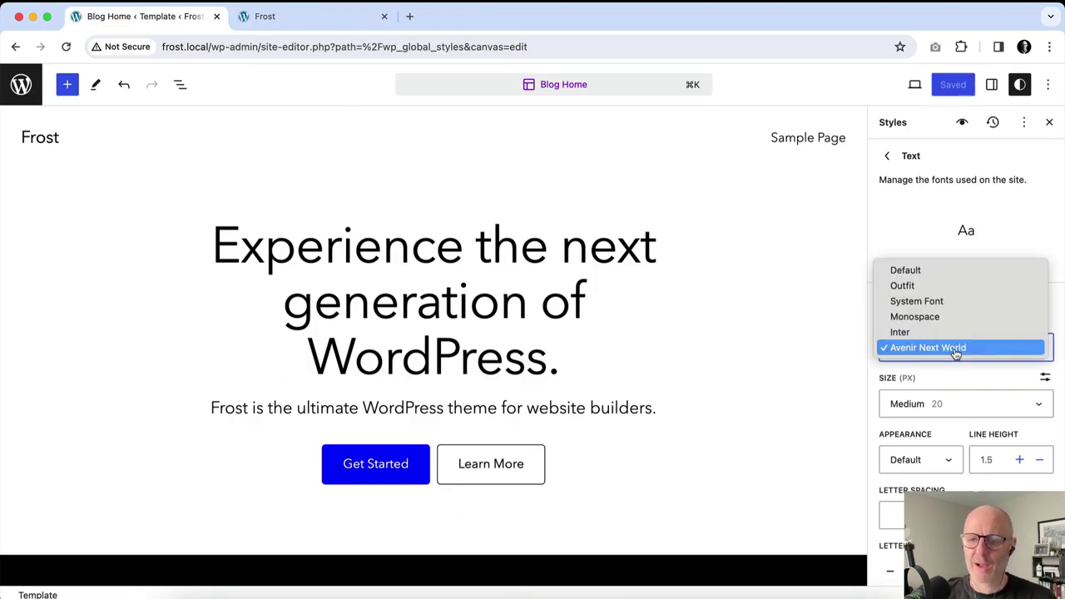
pyautogui.click(956, 286)
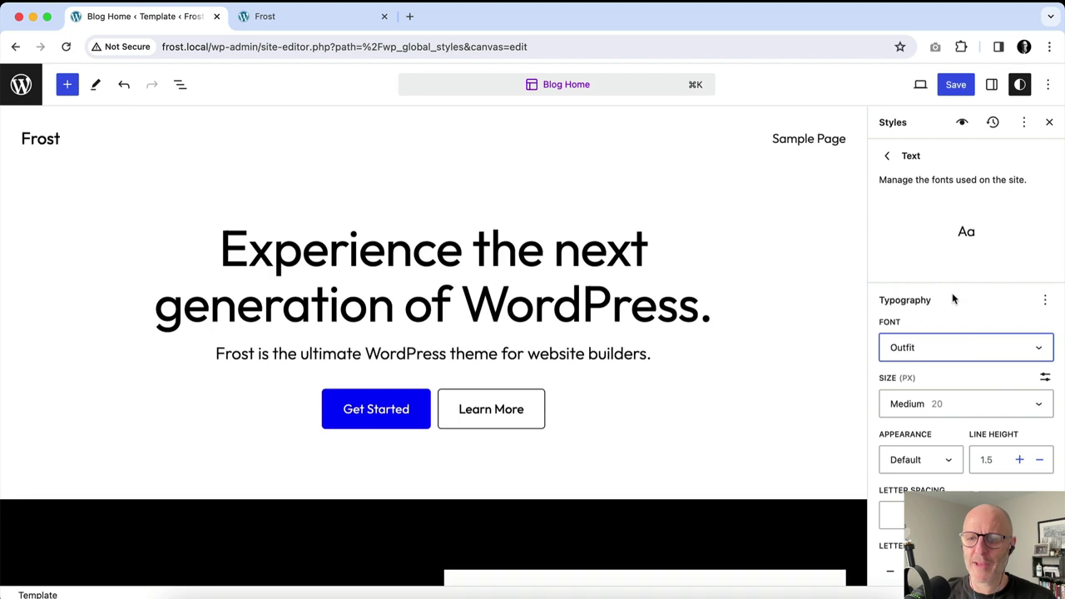
# - Try Inter as the font for all headings, and reset the headings font to Default
pyautogui.click(886, 156)
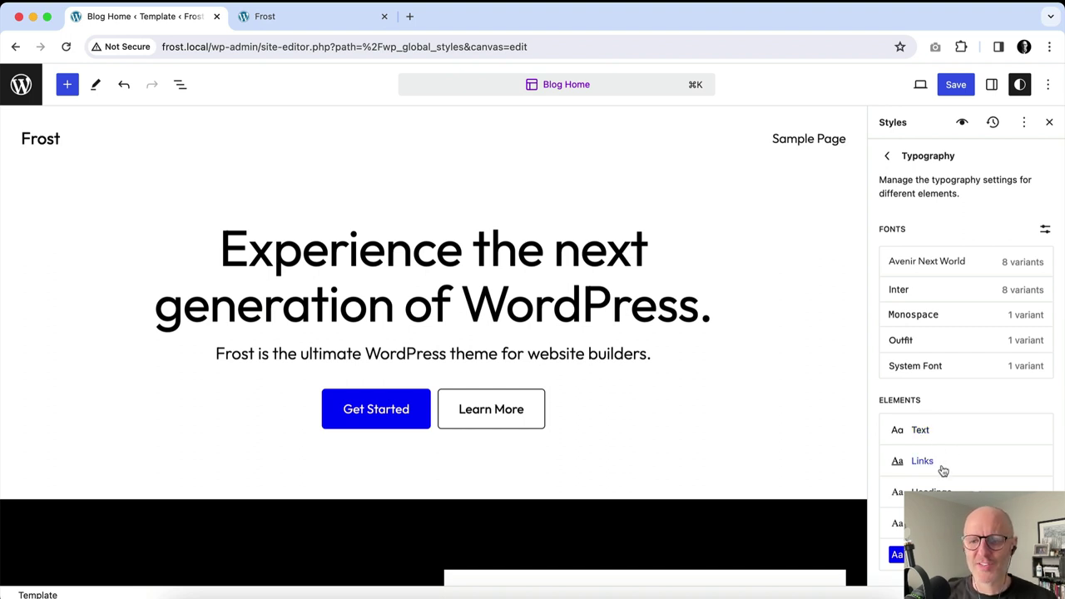
pyautogui.click(931, 492)
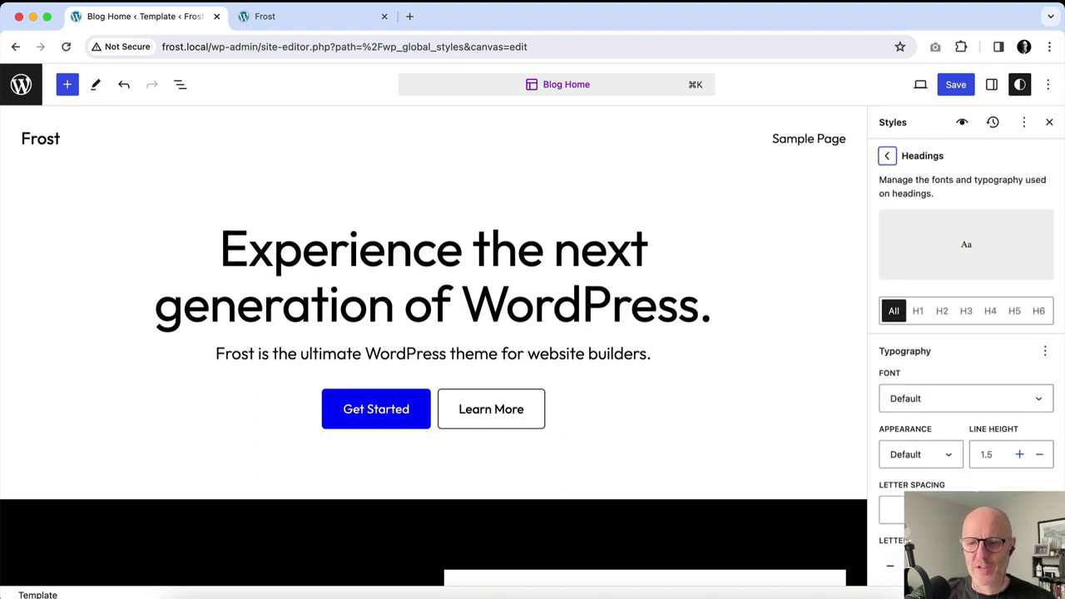
pyautogui.click(972, 407)
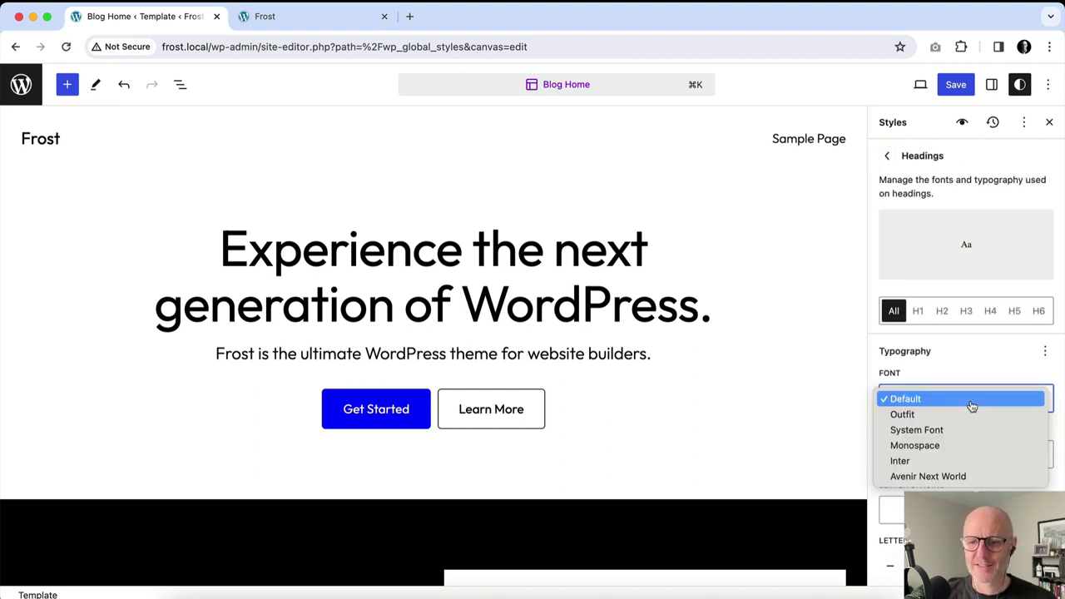
pyautogui.click(953, 461)
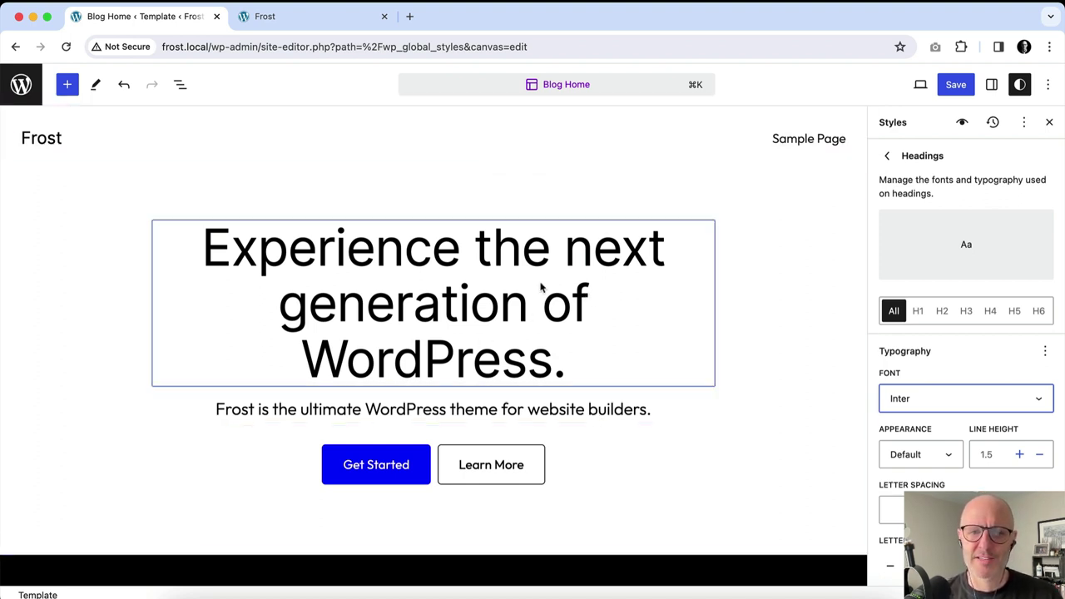
pyautogui.click(935, 401)
pyautogui.click(929, 338)
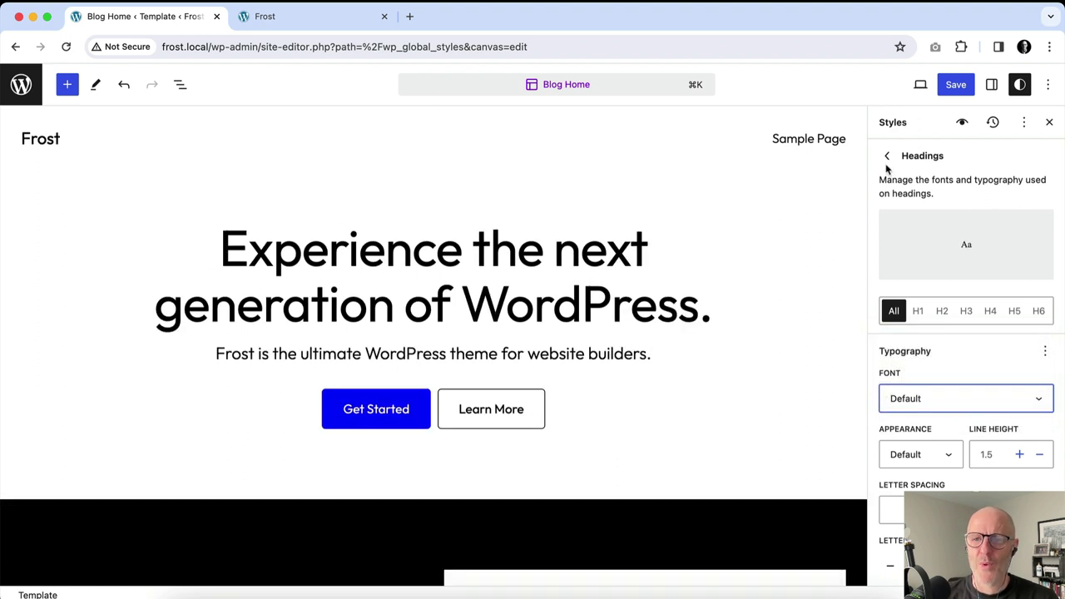
# - Set the site's Text element font back to Avenir Next World
pyautogui.click(887, 158)
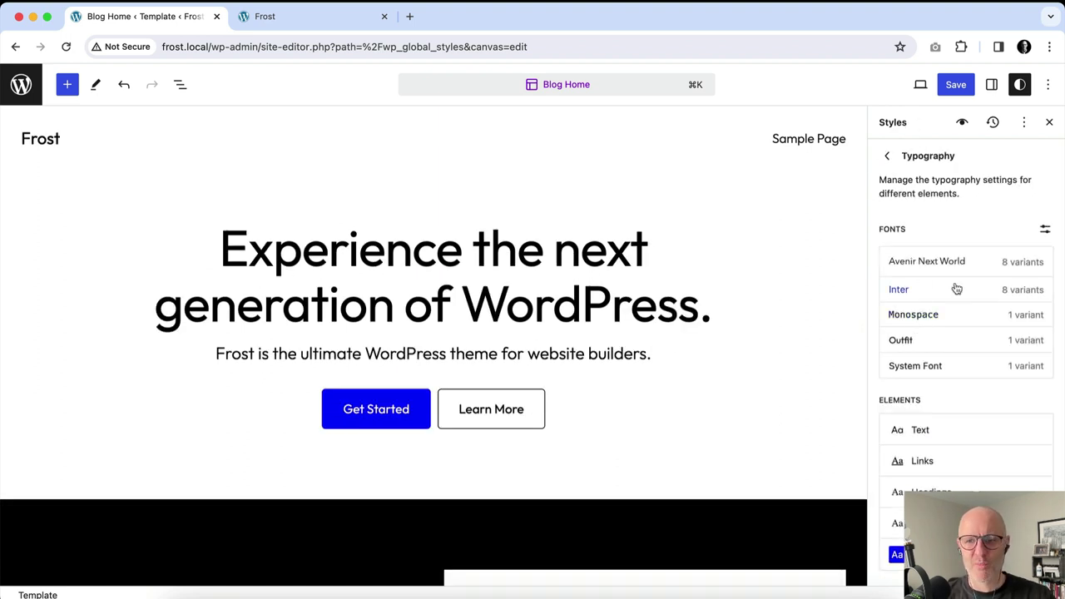
pyautogui.click(930, 430)
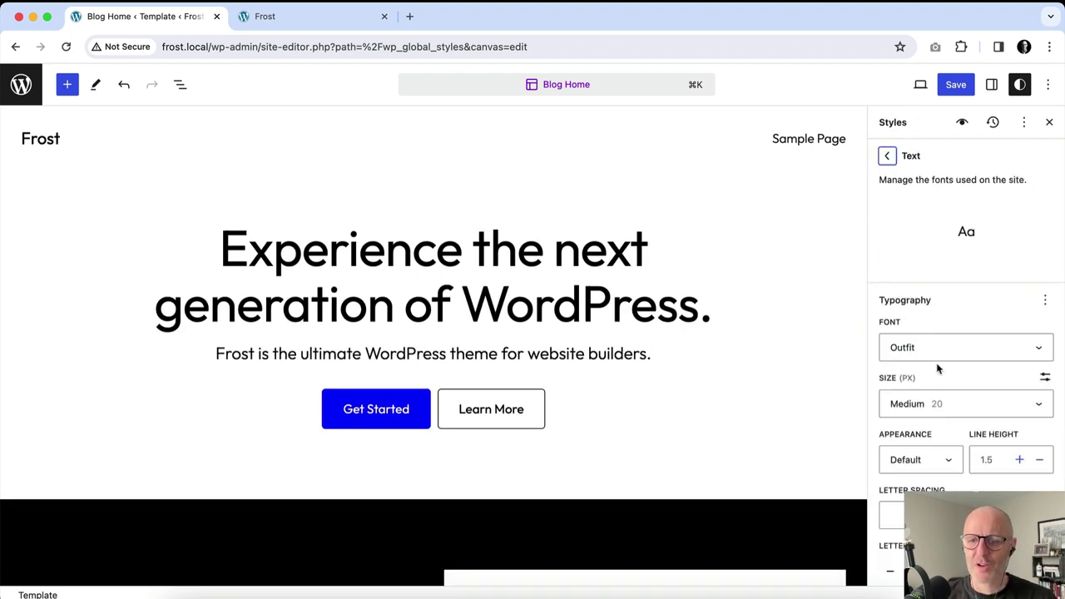
pyautogui.click(940, 356)
pyautogui.click(930, 410)
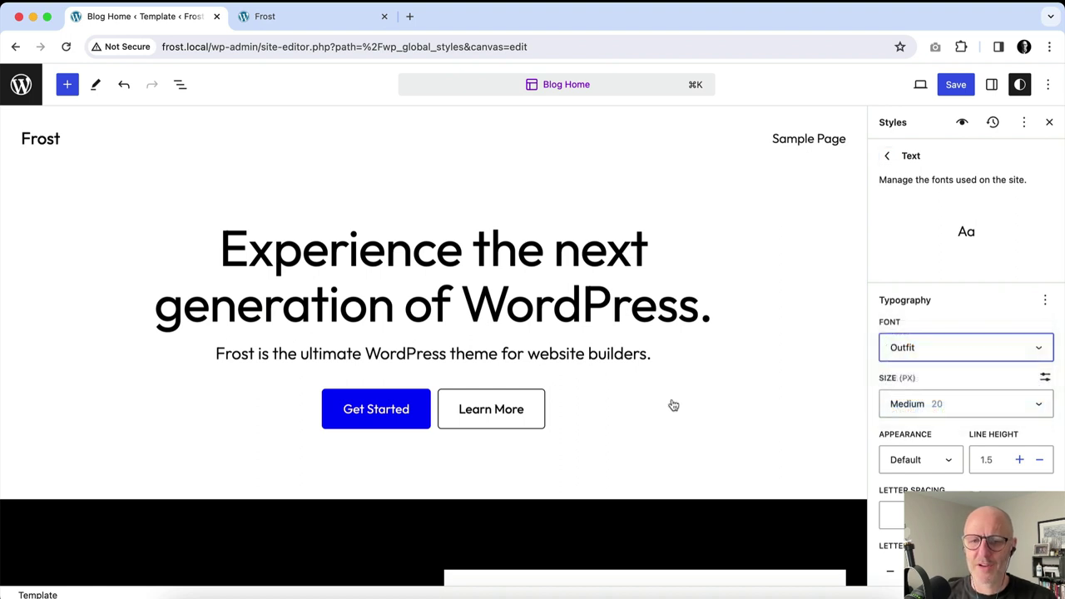
# - Look through the Frost front end up to the hero section, and show the browser's bookmarks bar
pyautogui.click(302, 17)
pyautogui.scroll(-5, 692, 204)
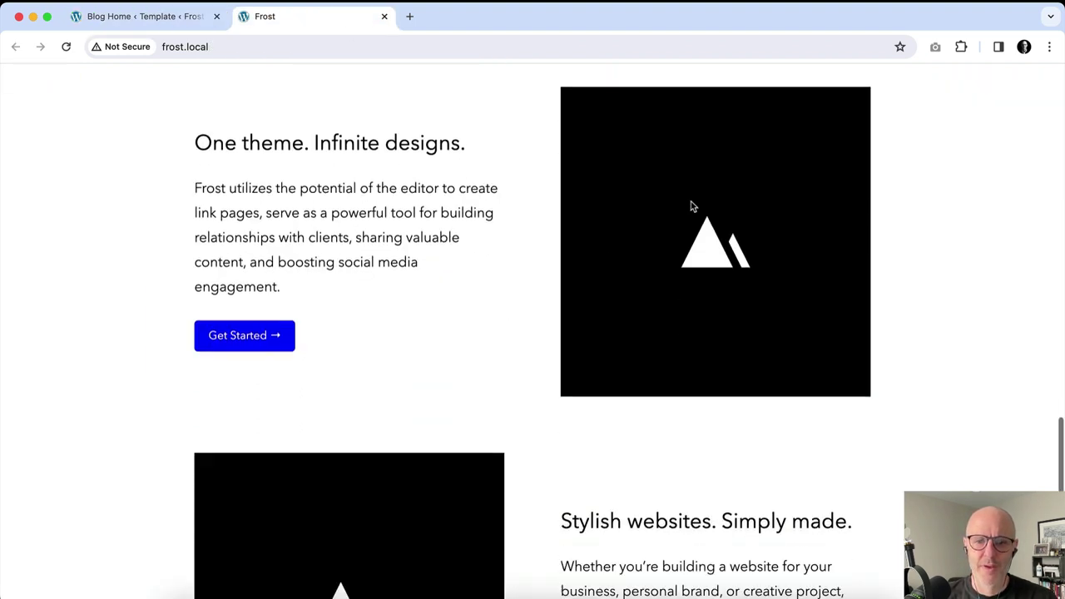
pyautogui.scroll(10, 691, 207)
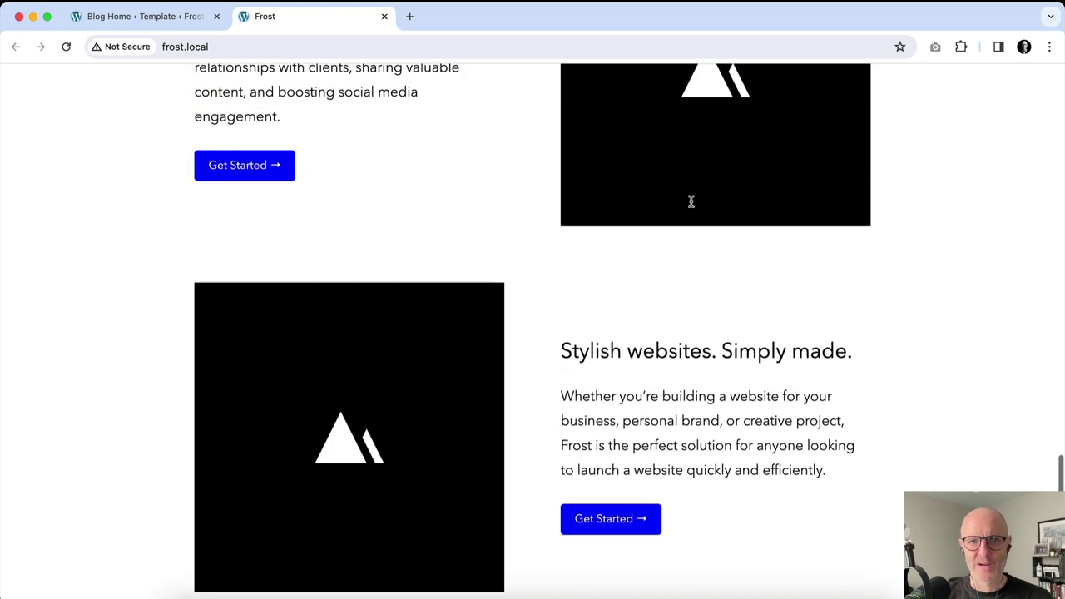
pyautogui.scroll(15, 690, 206)
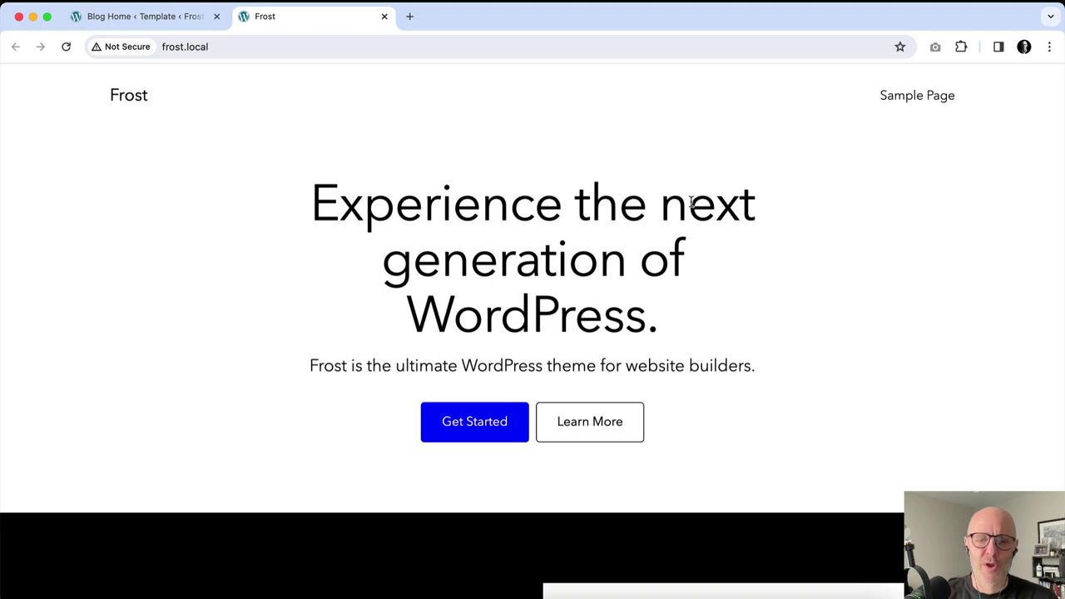
pyautogui.press('super+shift+b')
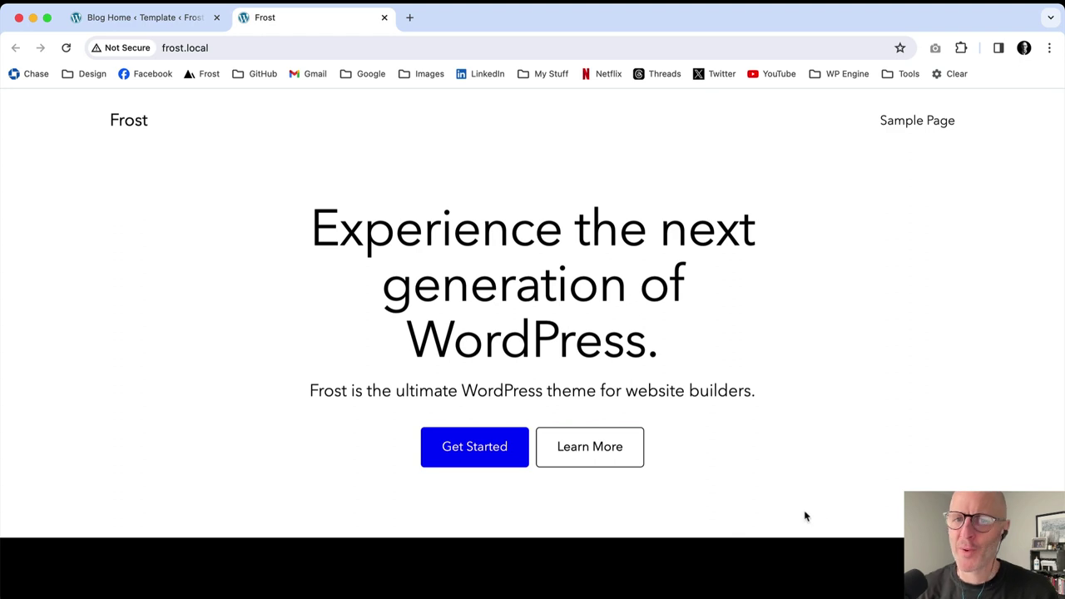
# - Return to the site editor and examine the theme's color palette in the global Styles
pyautogui.click(145, 19)
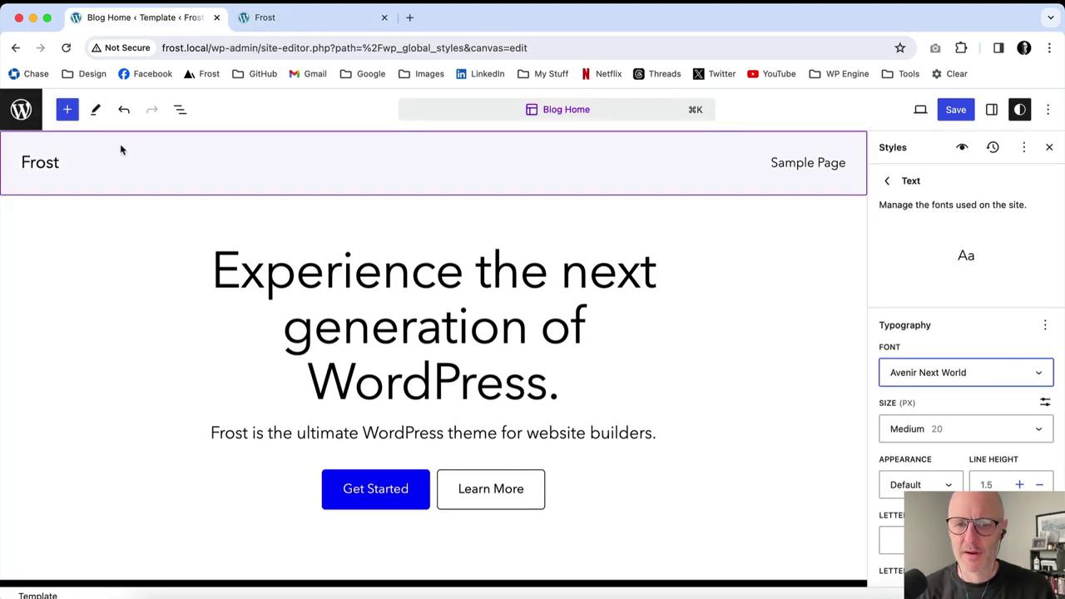
pyautogui.click(1021, 112)
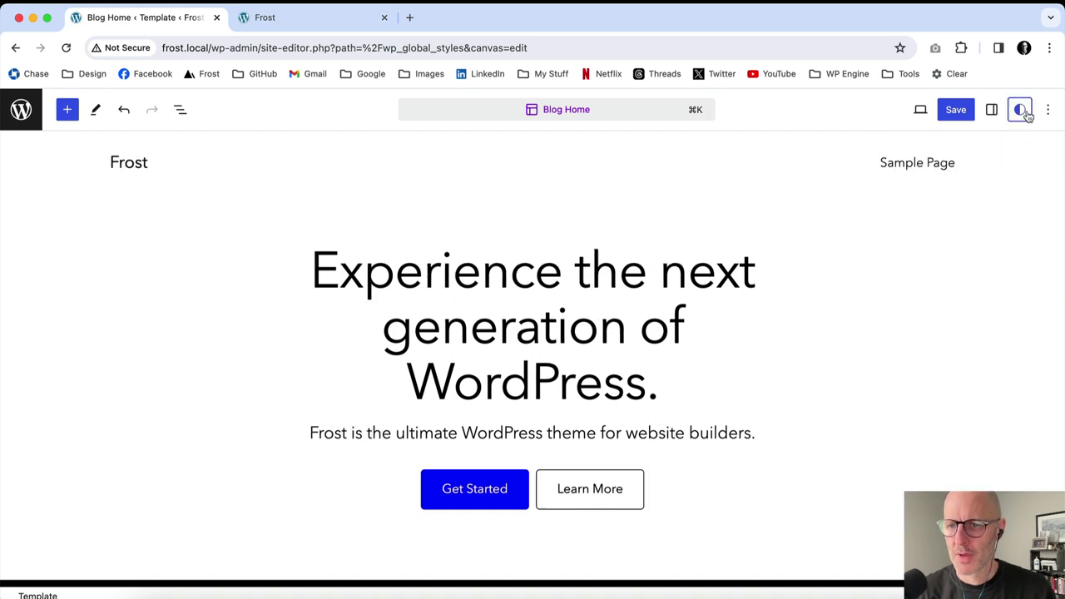
pyautogui.click(1023, 112)
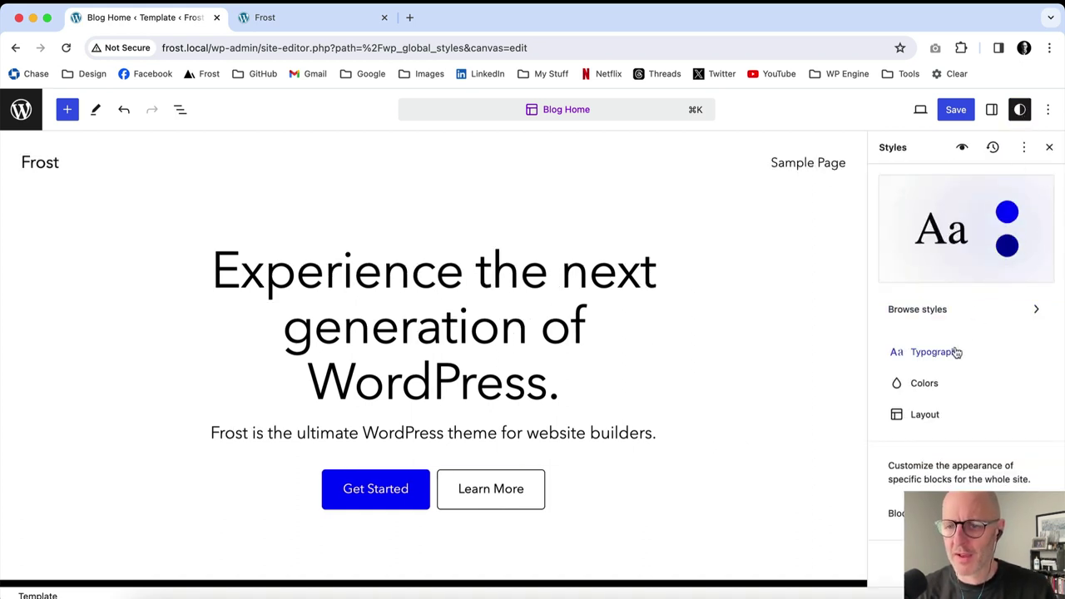
pyautogui.click(925, 384)
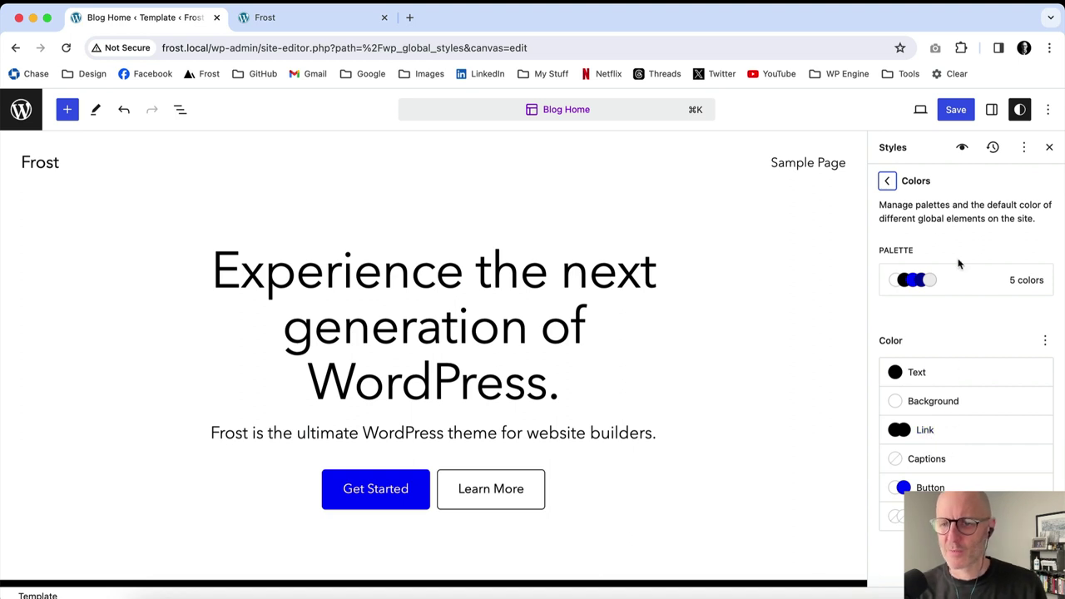
pyautogui.click(956, 290)
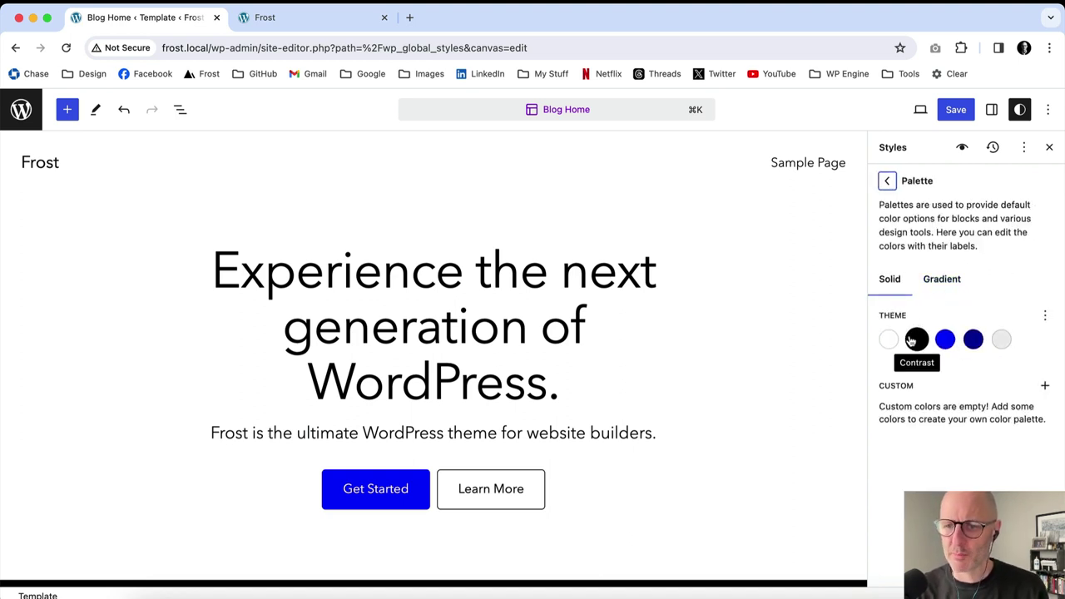
pyautogui.click(887, 182)
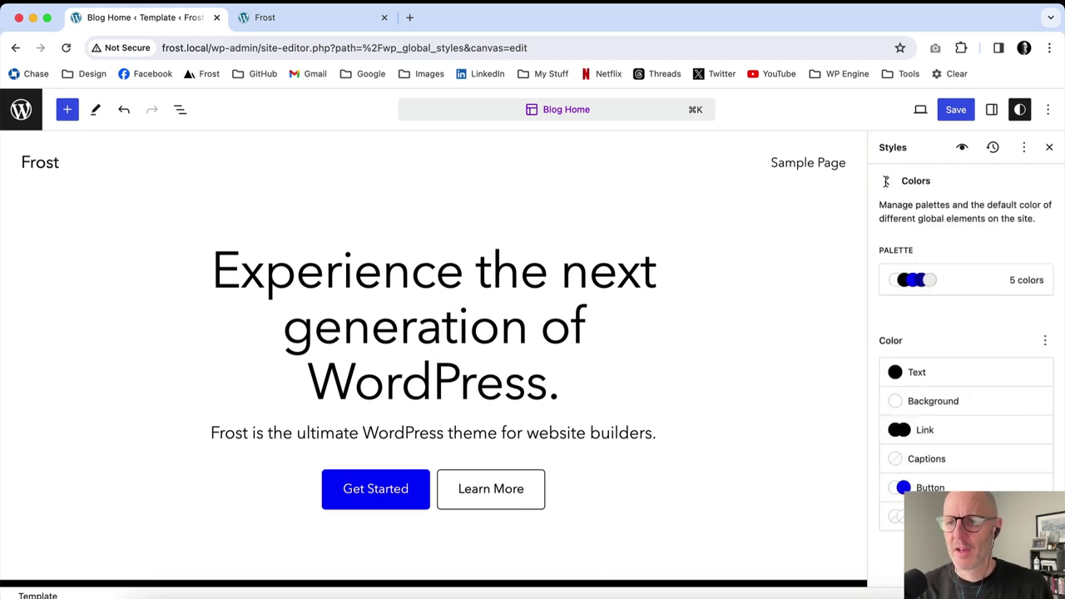
# - Preview the theme's style variations from Graphite through Teal, and apply the Default variation
pyautogui.click(1023, 111)
pyautogui.click(1021, 110)
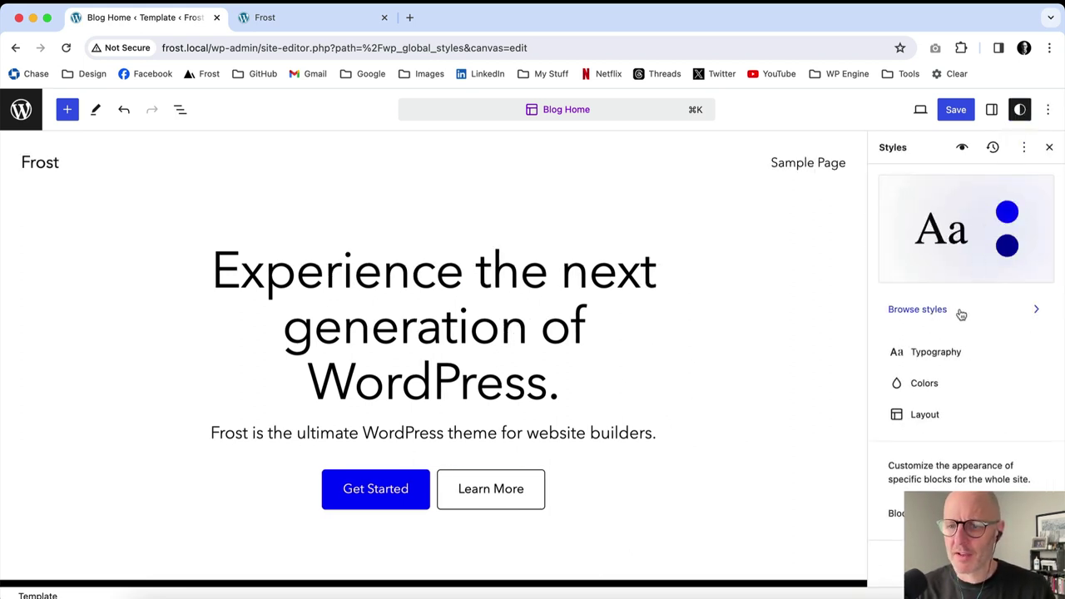
pyautogui.click(961, 314)
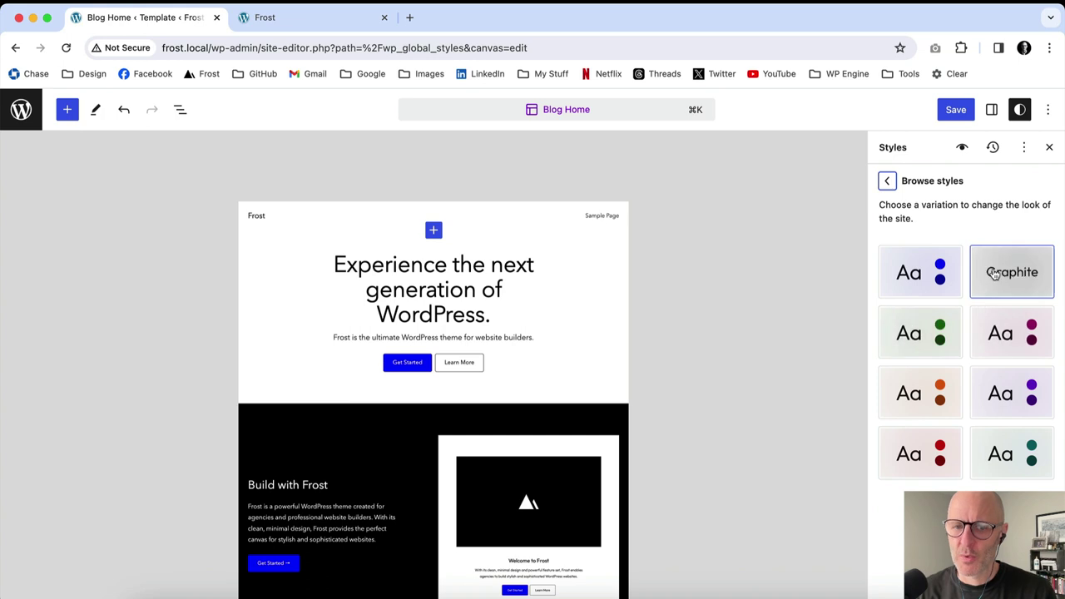
pyautogui.click(1015, 271)
pyautogui.click(933, 341)
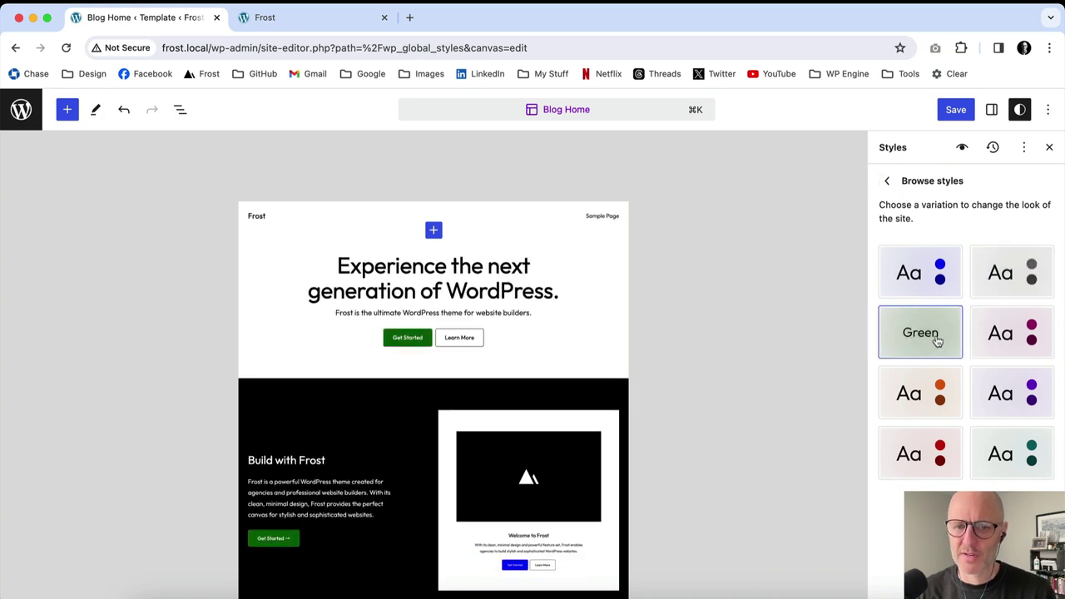
pyautogui.click(1009, 336)
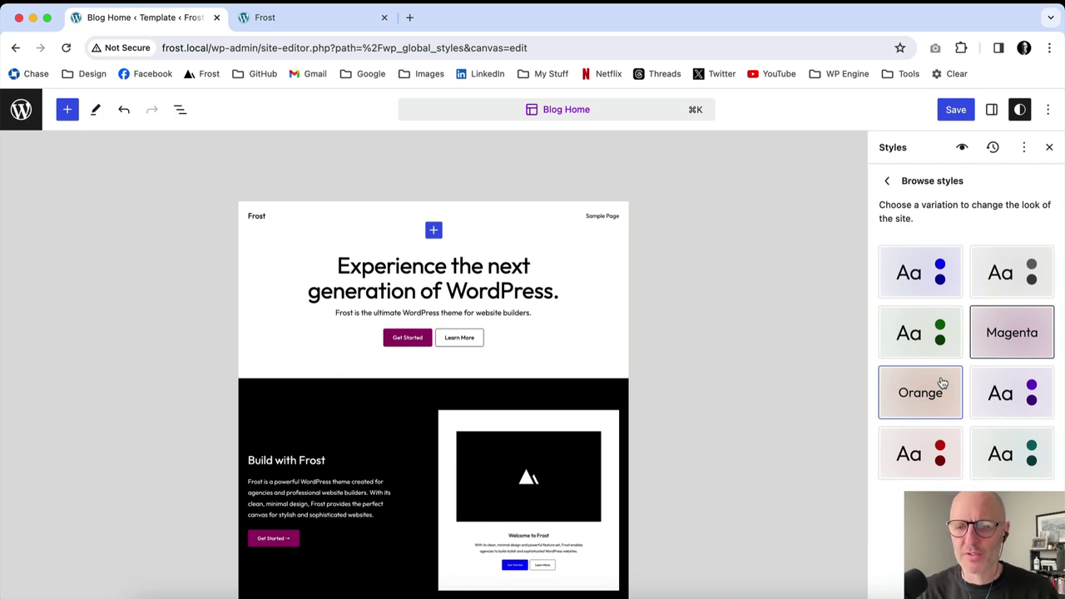
pyautogui.click(920, 395)
pyautogui.click(1031, 394)
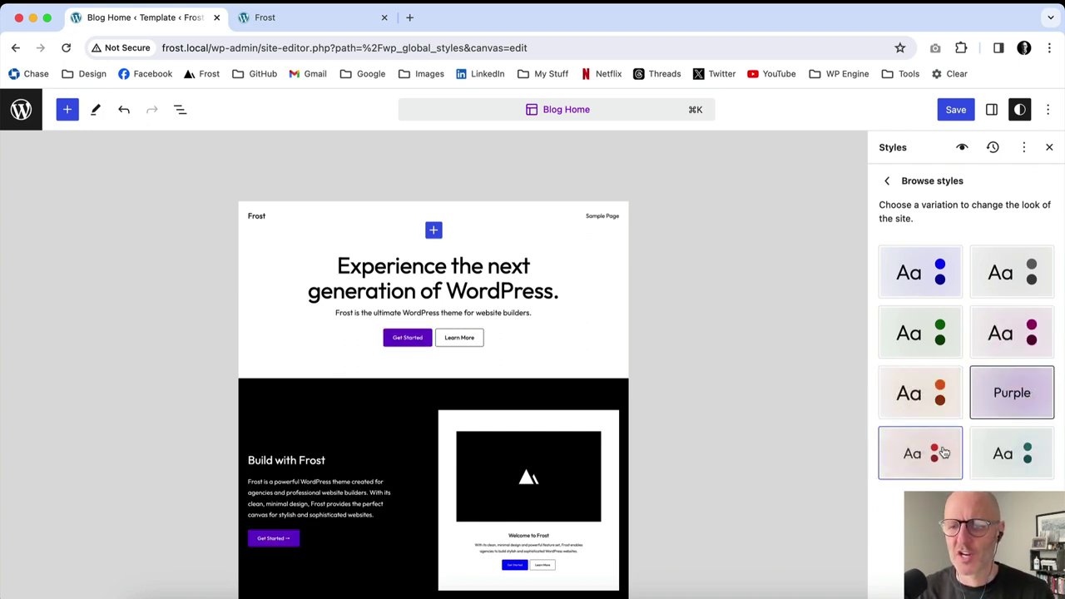
pyautogui.click(932, 453)
pyautogui.click(995, 452)
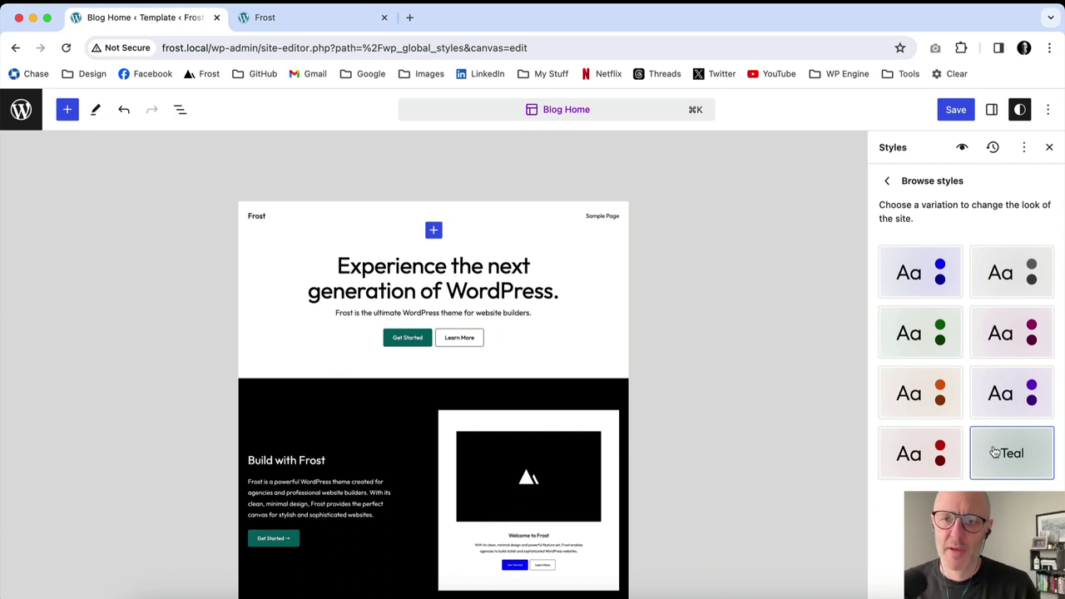
pyautogui.click(911, 272)
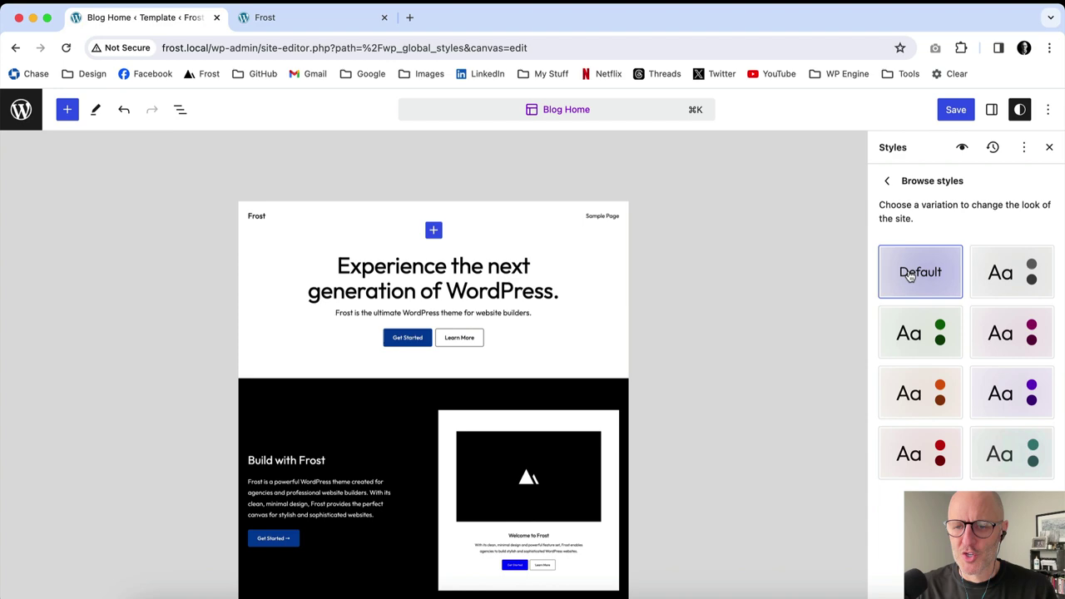
pyautogui.click(887, 180)
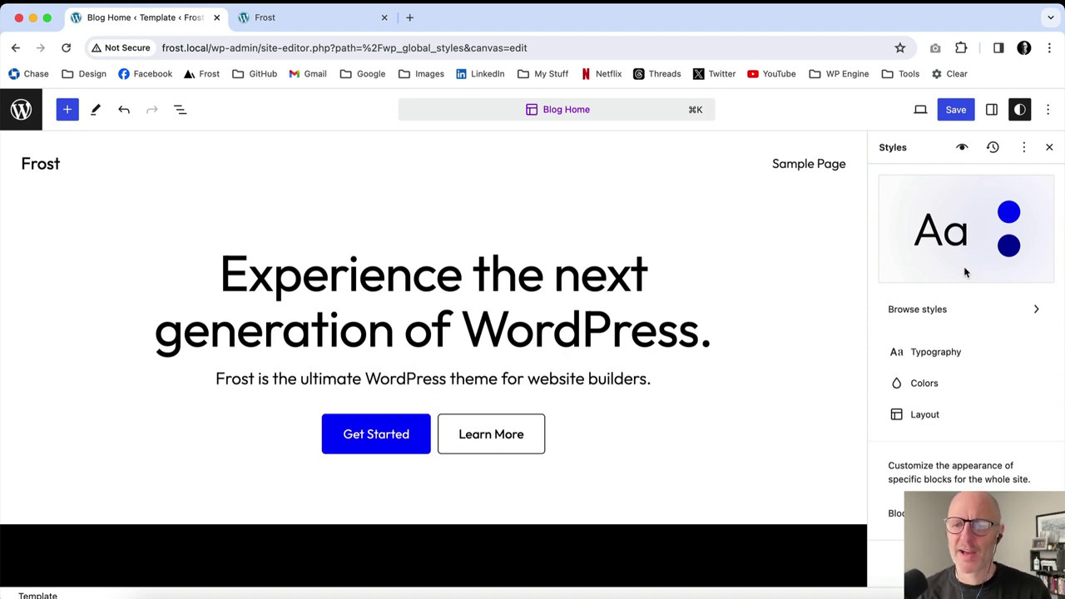
# - Change the bright blue theme color in the site's solid palette to hex 990000
pyautogui.click(939, 385)
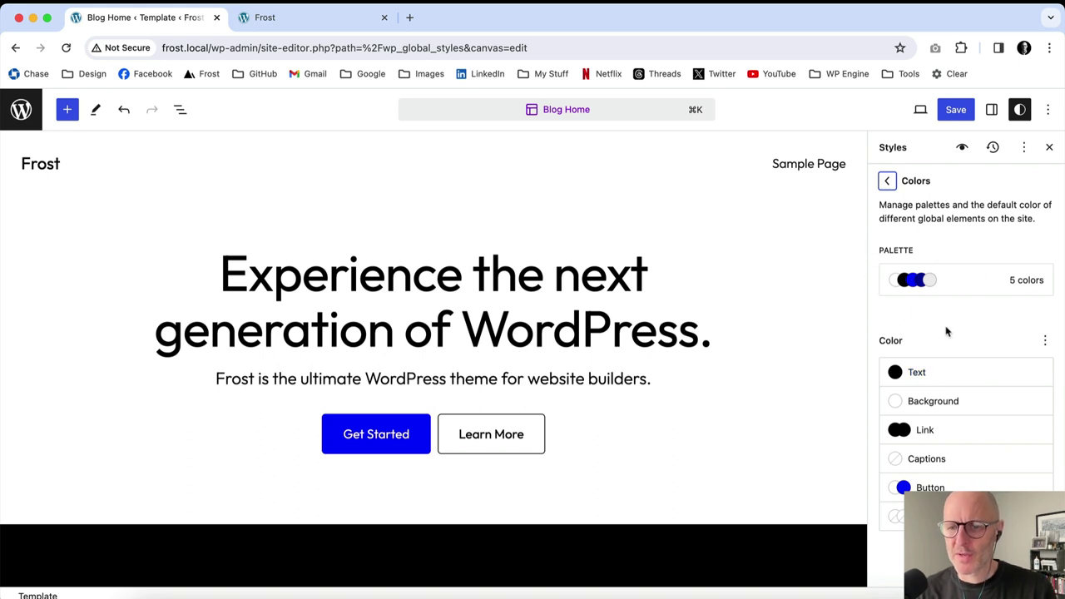
pyautogui.click(984, 288)
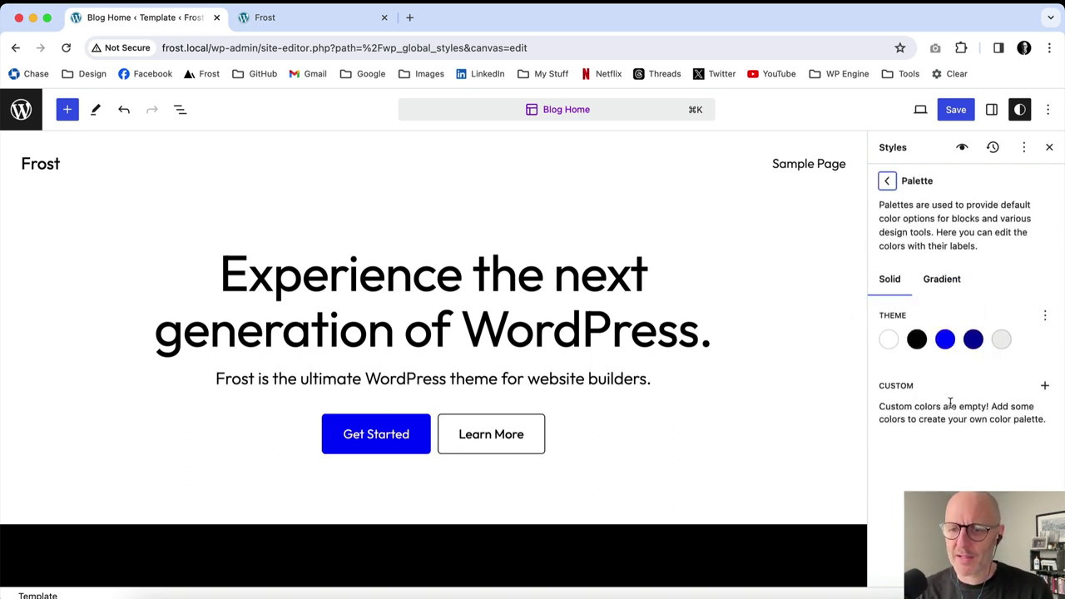
pyautogui.click(945, 339)
pyautogui.doubleClick(773, 557)
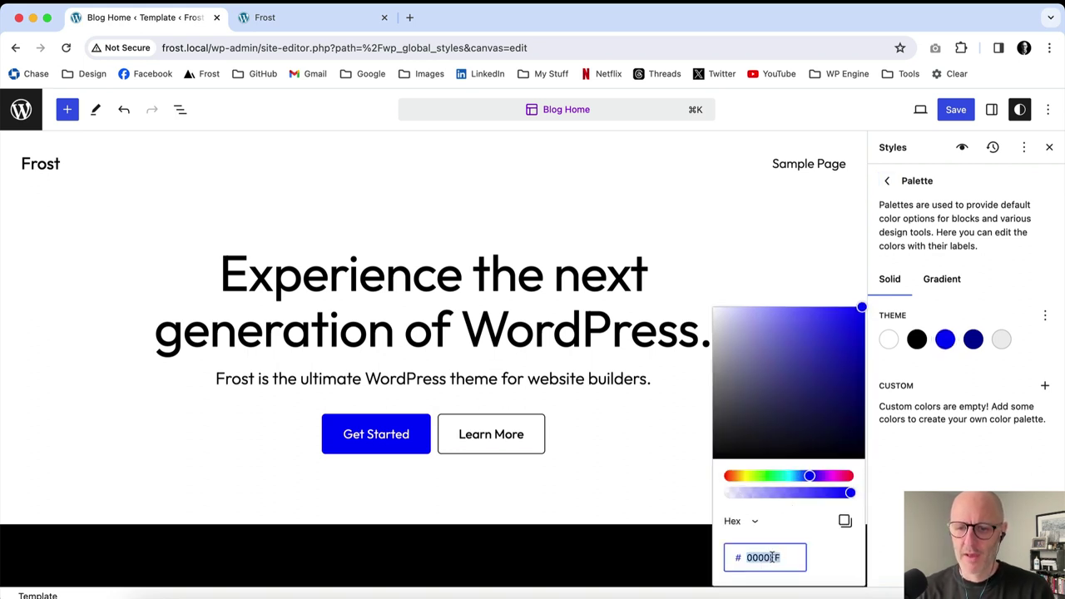
pyautogui.write('99000')
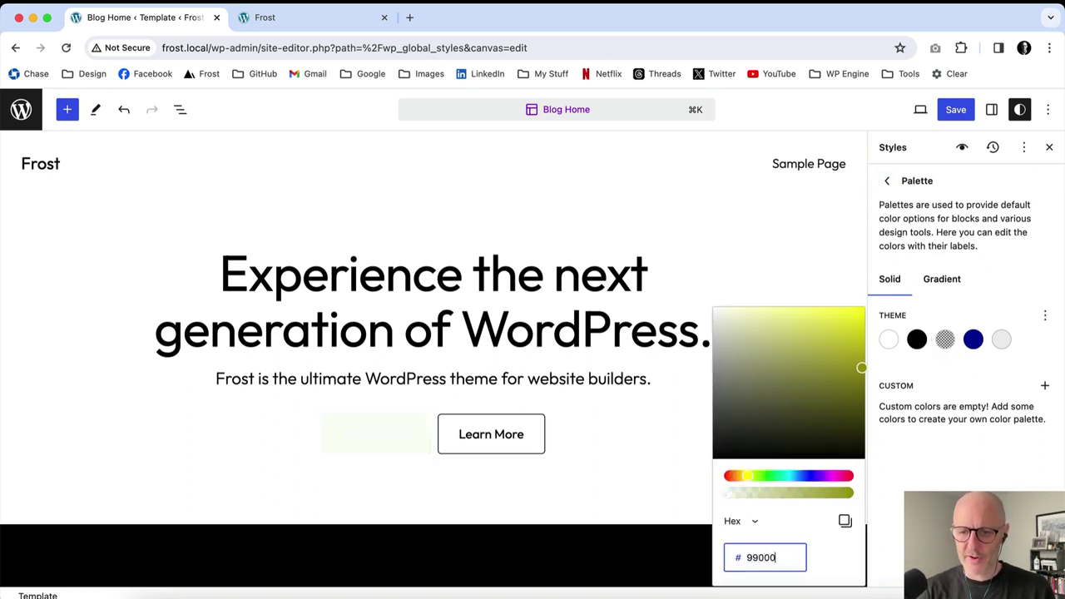
pyautogui.write('0')
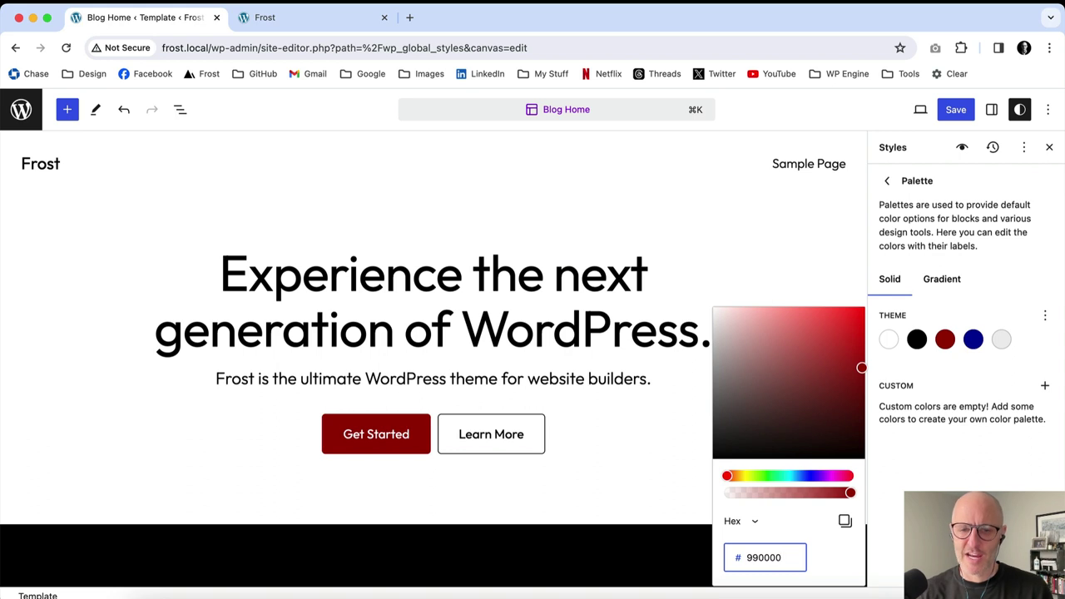
pyautogui.click(977, 313)
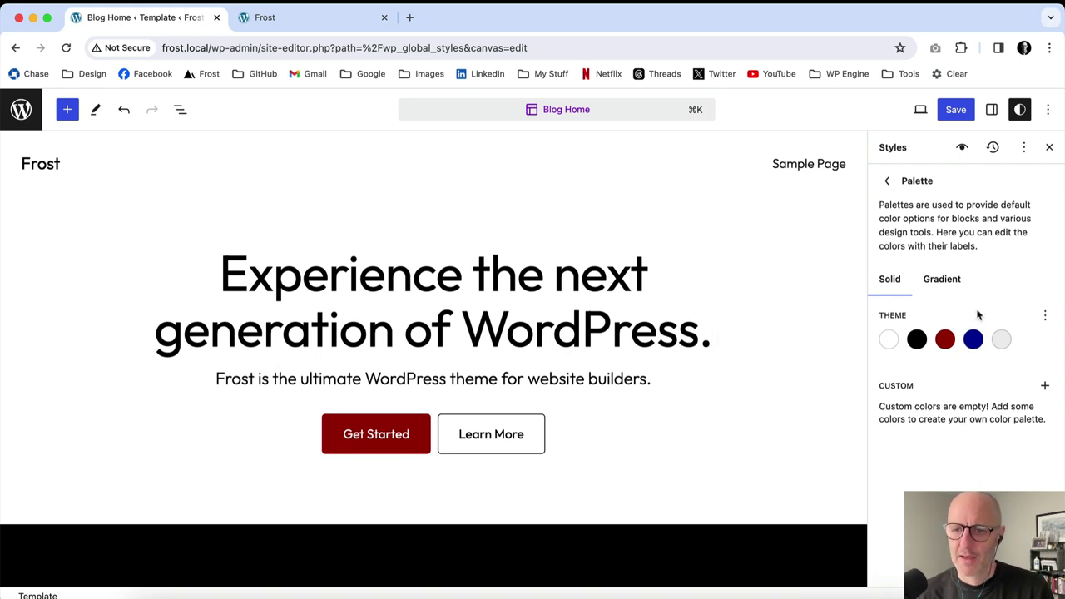
# - Change the dark blue theme color in the site's solid palette to hex 660000
pyautogui.click(973, 338)
pyautogui.click(774, 557)
pyautogui.press('super+a')
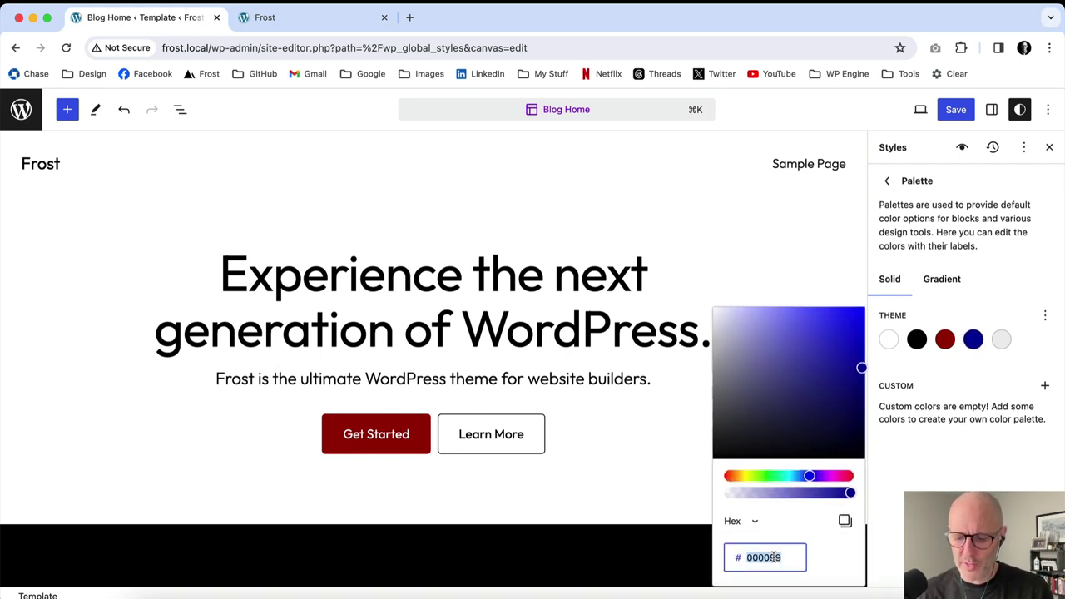
pyautogui.write('66000')
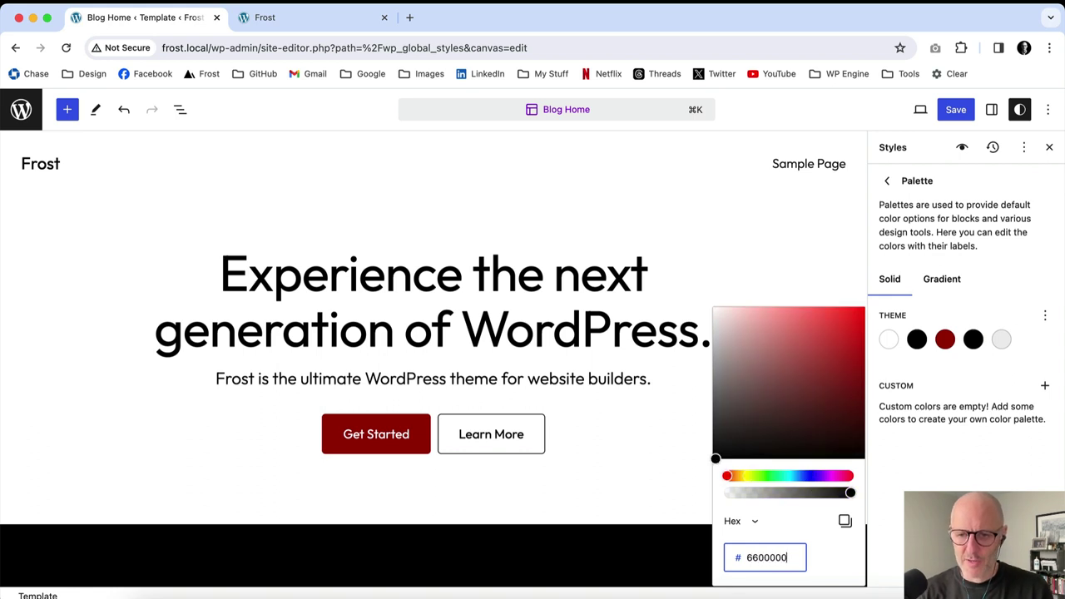
pyautogui.press('BackSpace')
pyautogui.write('0')
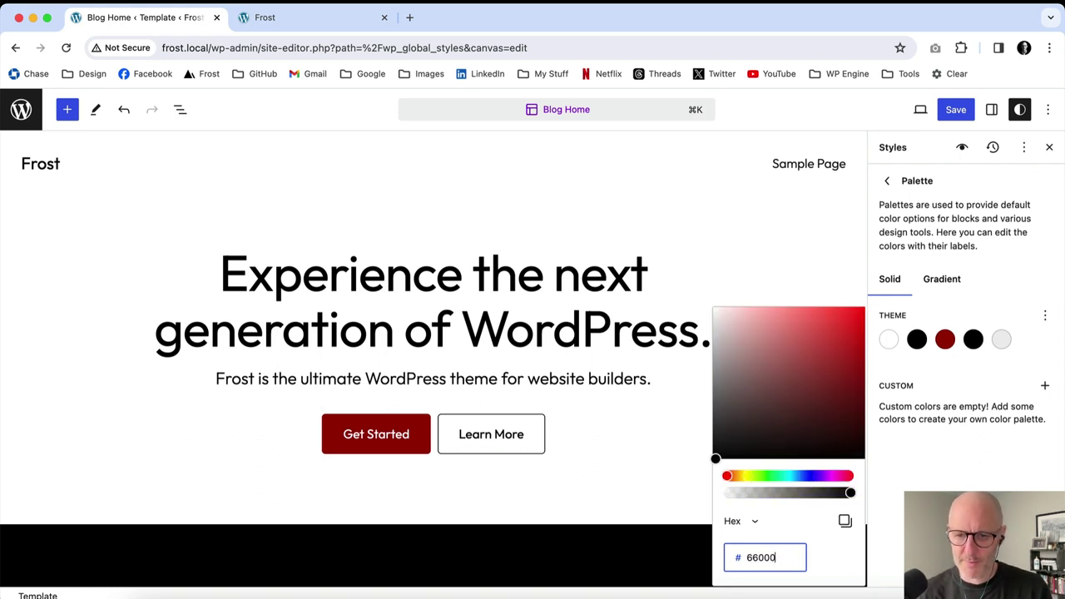
pyautogui.write('0')
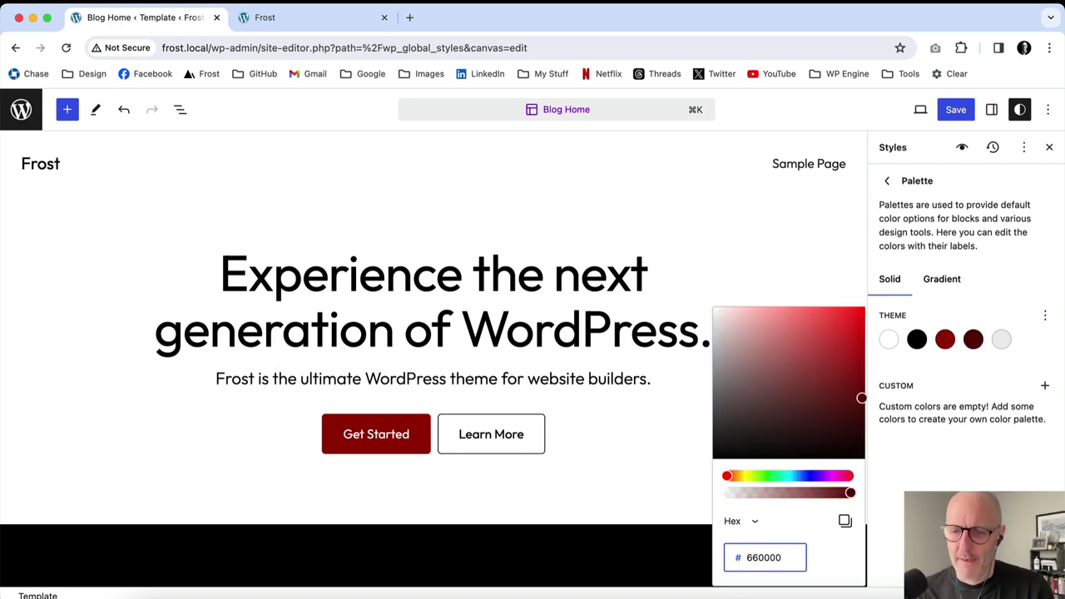
pyautogui.press('Escape')
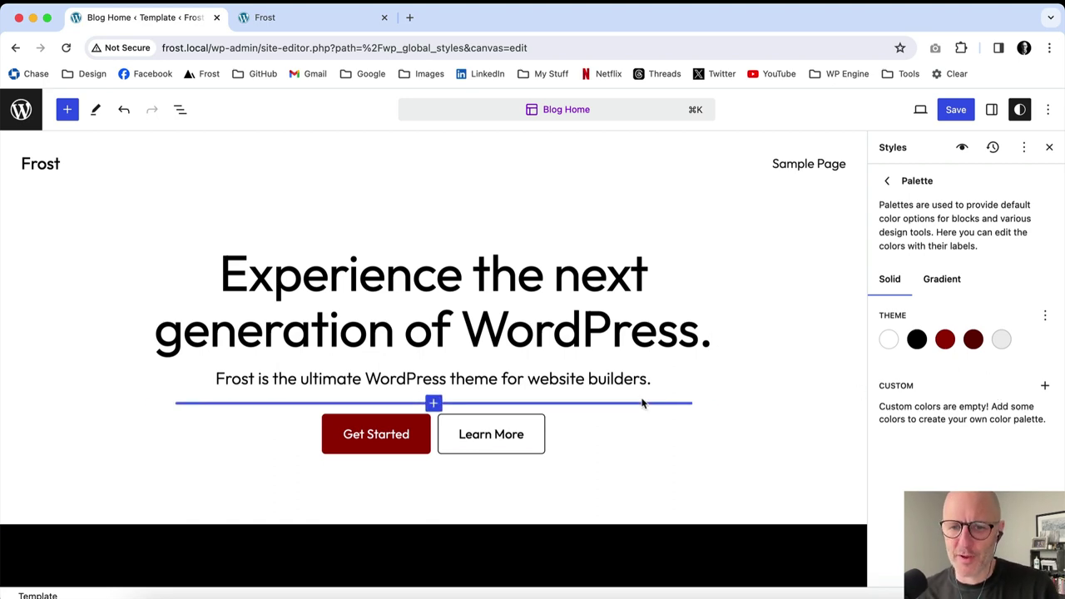
# - Look through the Blog Home template to check how the edited palette colors appear on its buttons and sections
pyautogui.scroll(-15, 589, 383)
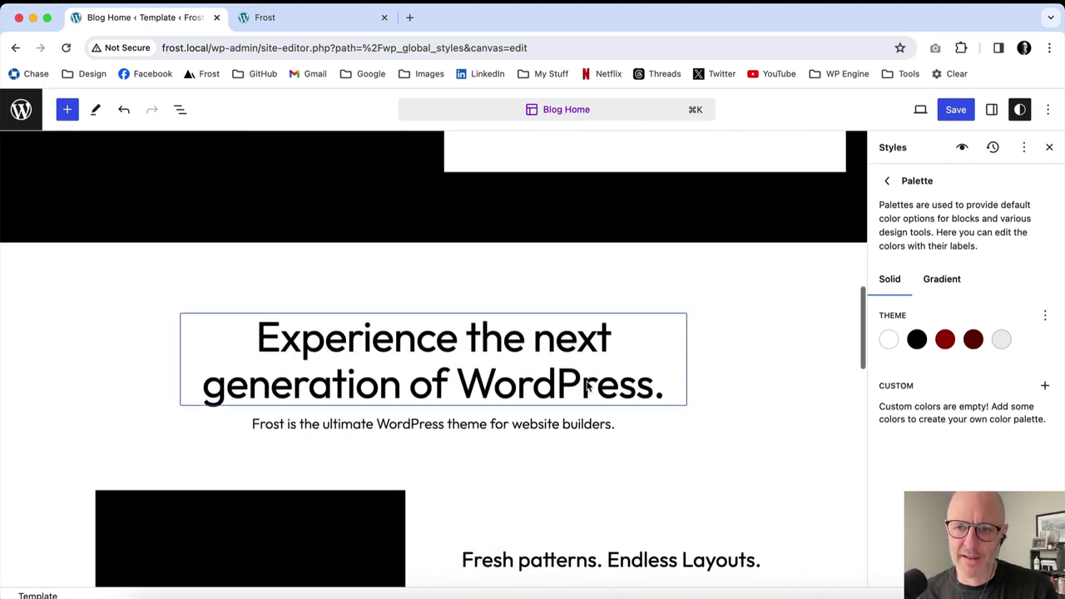
pyautogui.scroll(-4, 589, 383)
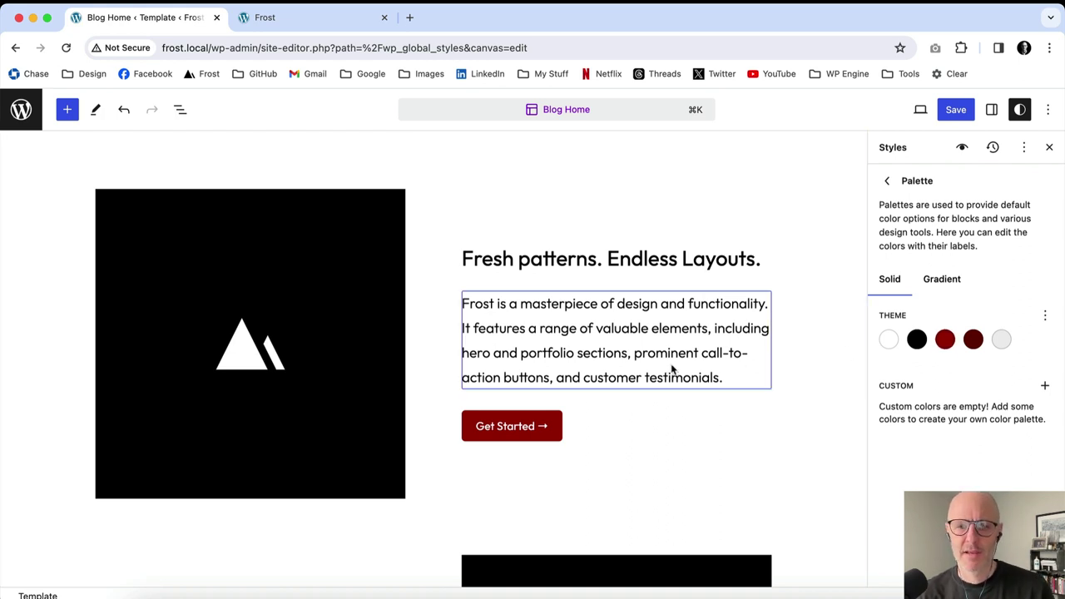
pyautogui.scroll(-10, 672, 366)
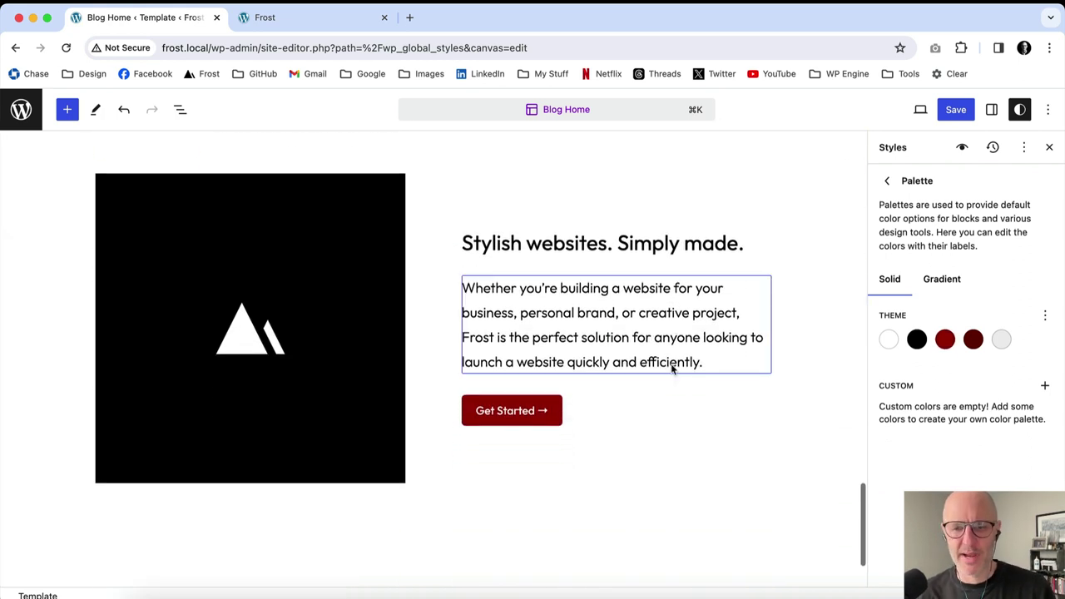
pyautogui.scroll(-2, 671, 370)
pyautogui.scroll(10, 672, 370)
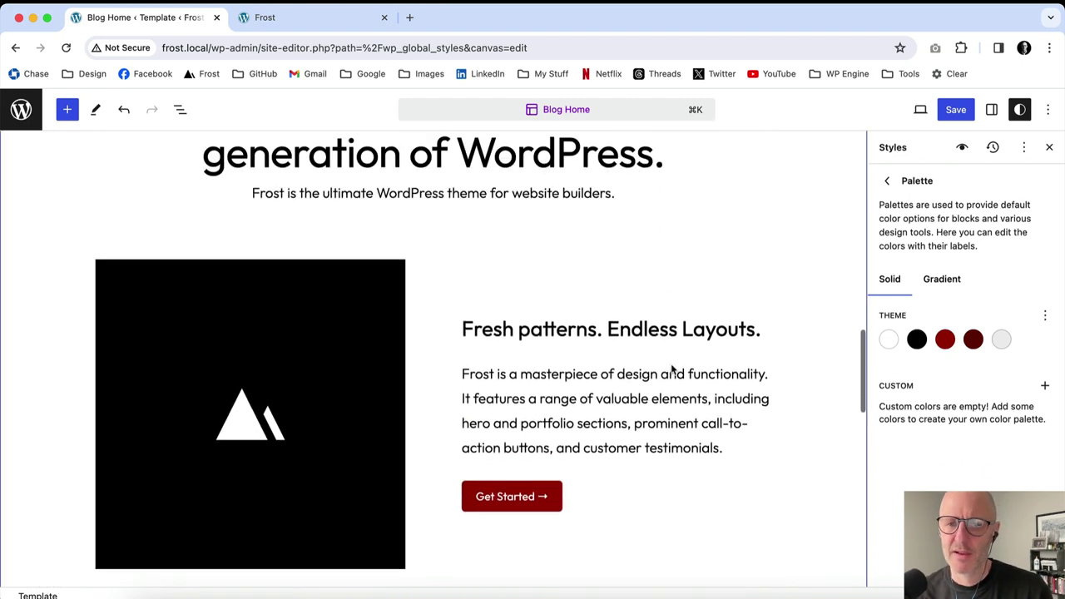
pyautogui.scroll(8, 672, 370)
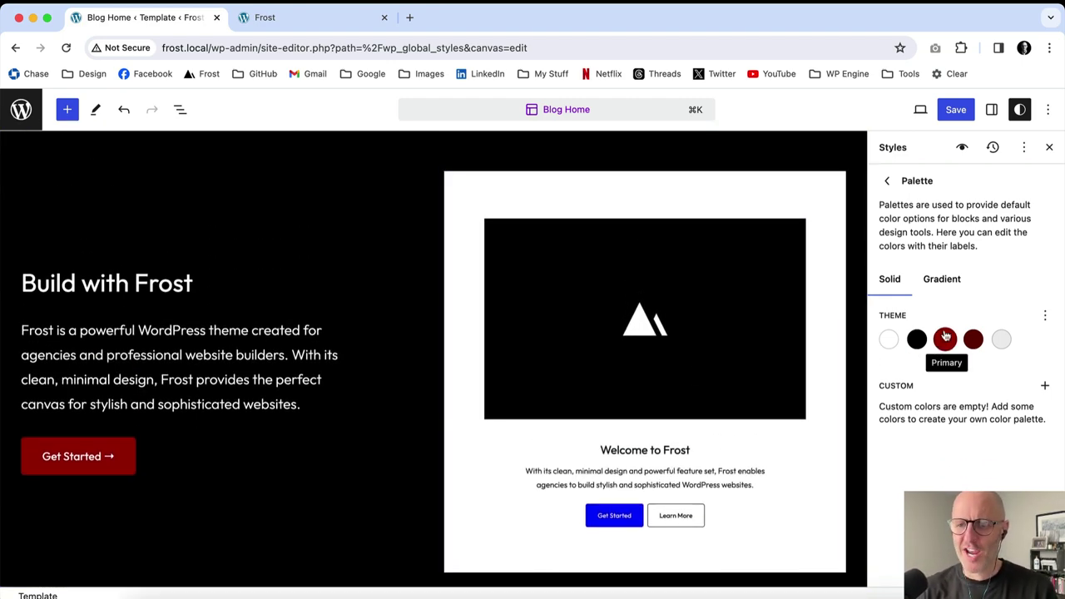
# - Examine the palette's theme gradient and duotone options, and return to the solid colors
pyautogui.click(941, 280)
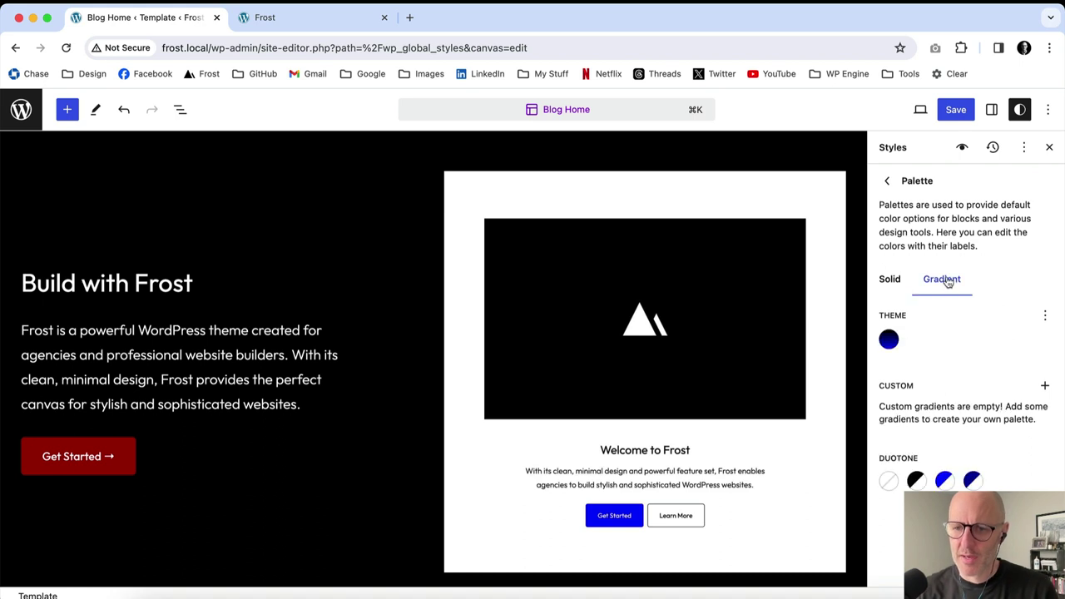
pyautogui.click(888, 341)
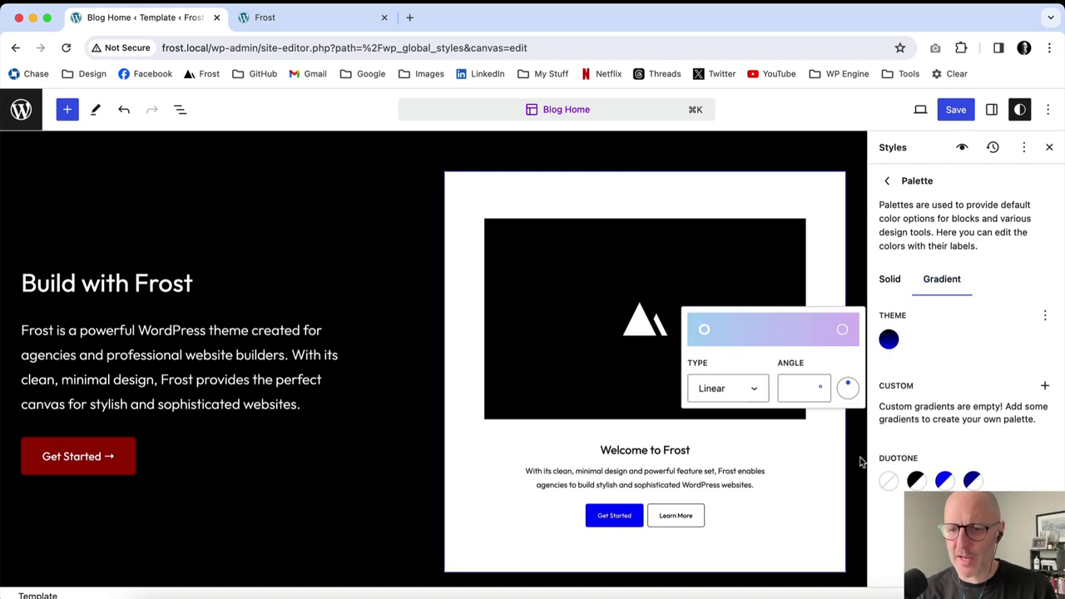
pyautogui.click(944, 483)
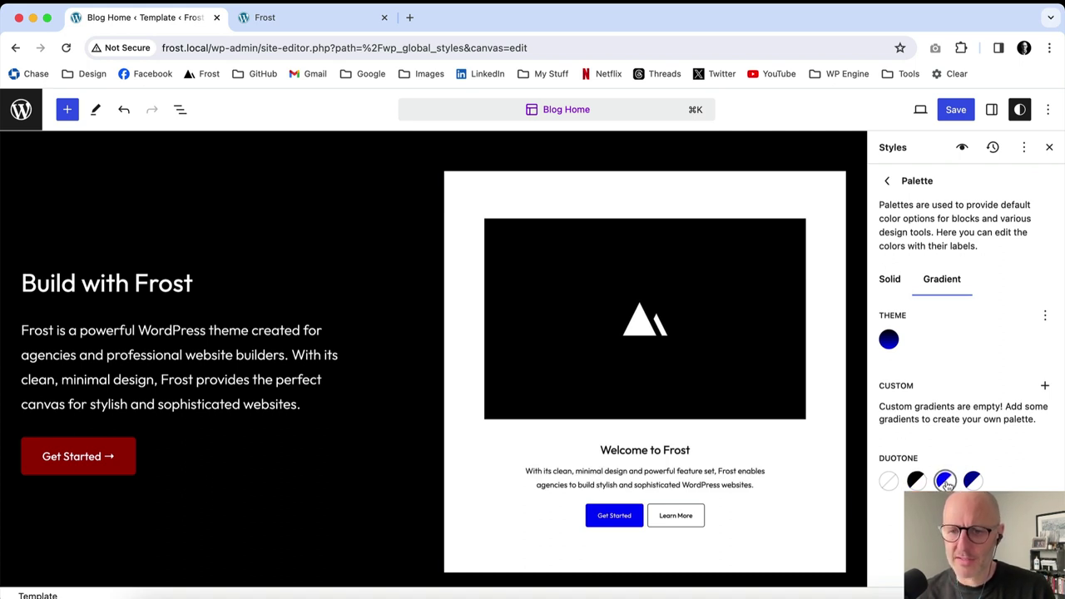
pyautogui.click(906, 285)
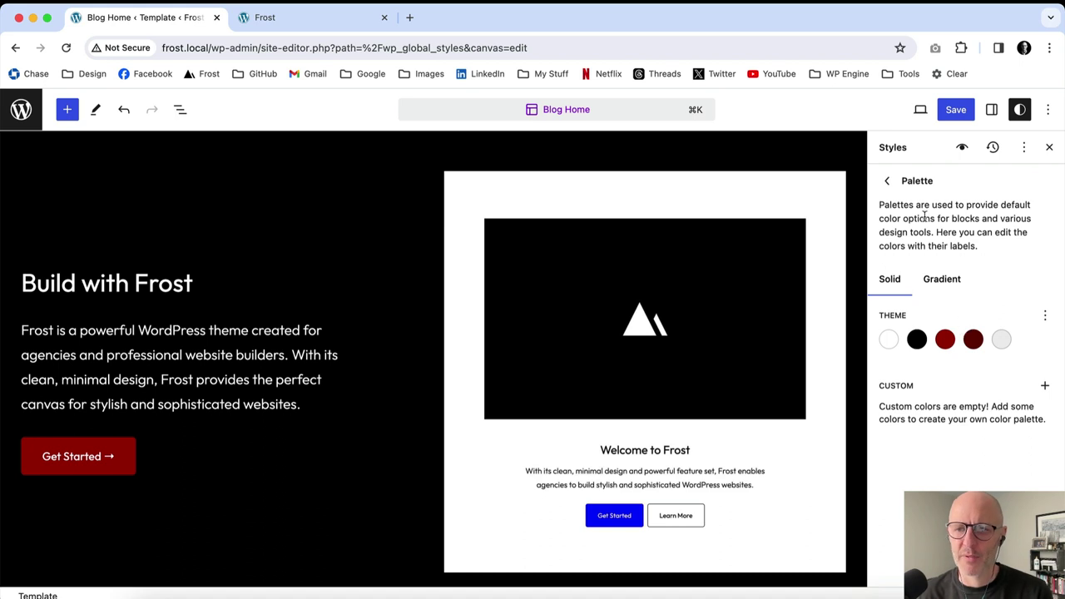
# - Examine the site-wide Button and Text color settings in the global Colors
pyautogui.click(887, 181)
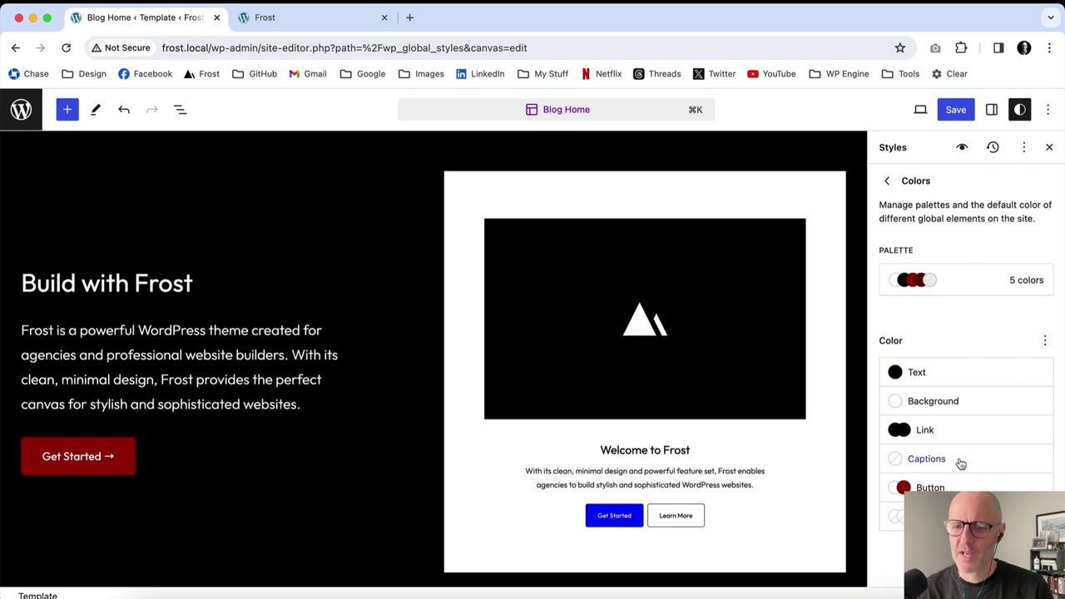
pyautogui.click(949, 489)
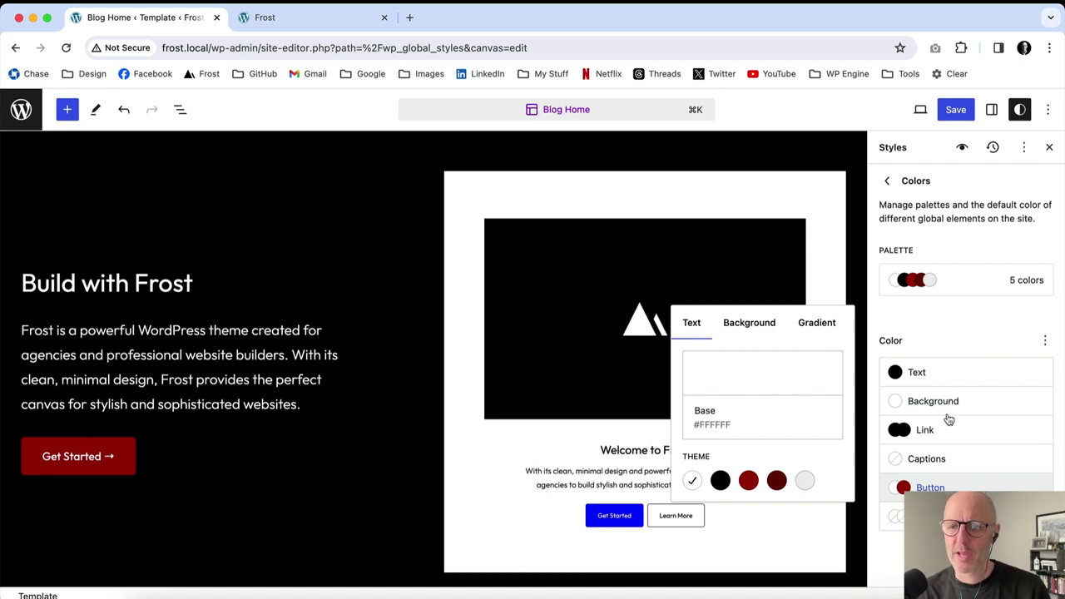
pyautogui.click(947, 341)
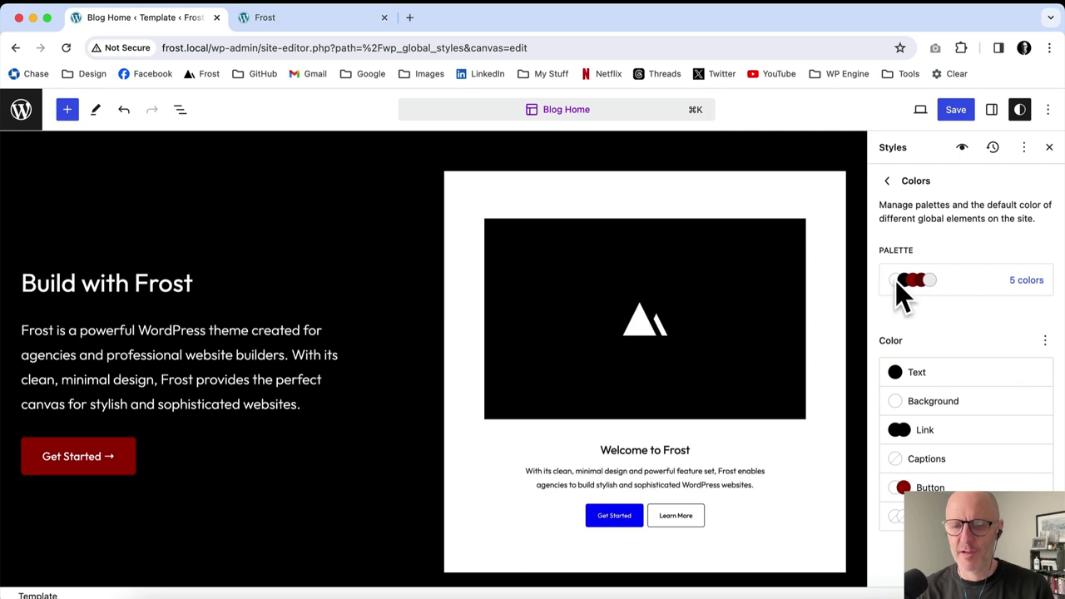
pyautogui.click(947, 381)
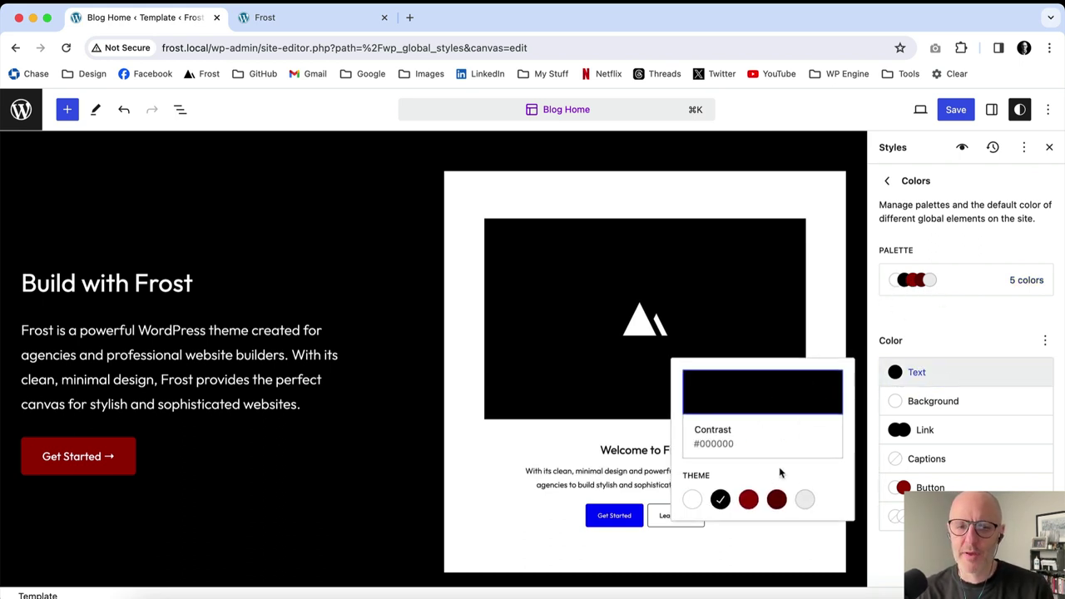
# - Set the site-wide button background to custom green #00662B and the heading text color to Primary
pyautogui.scroll(3, 633, 362)
pyautogui.scroll(3, 633, 363)
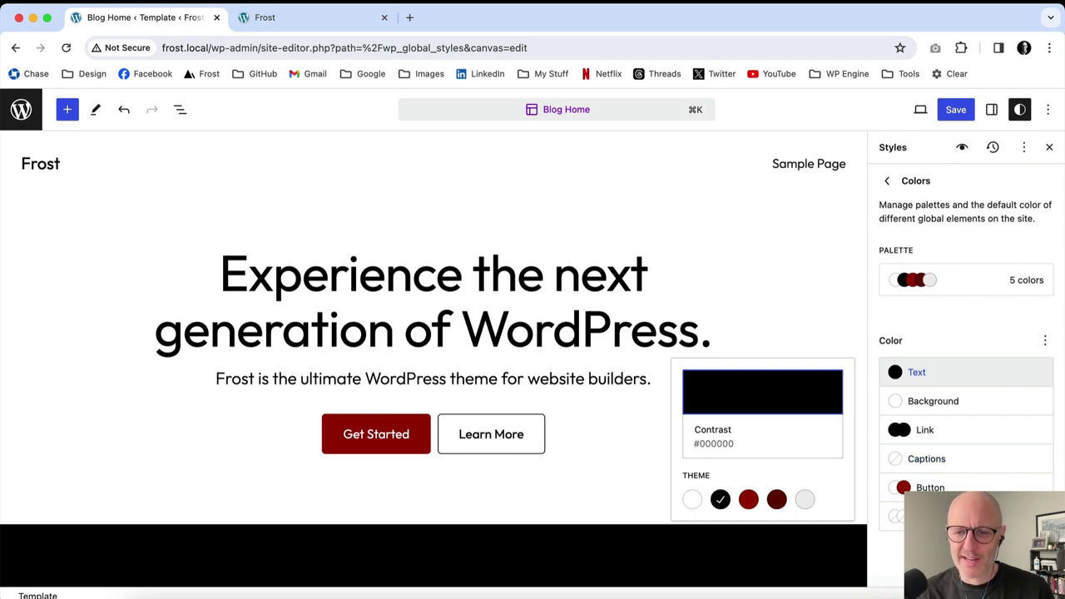
pyautogui.click(930, 488)
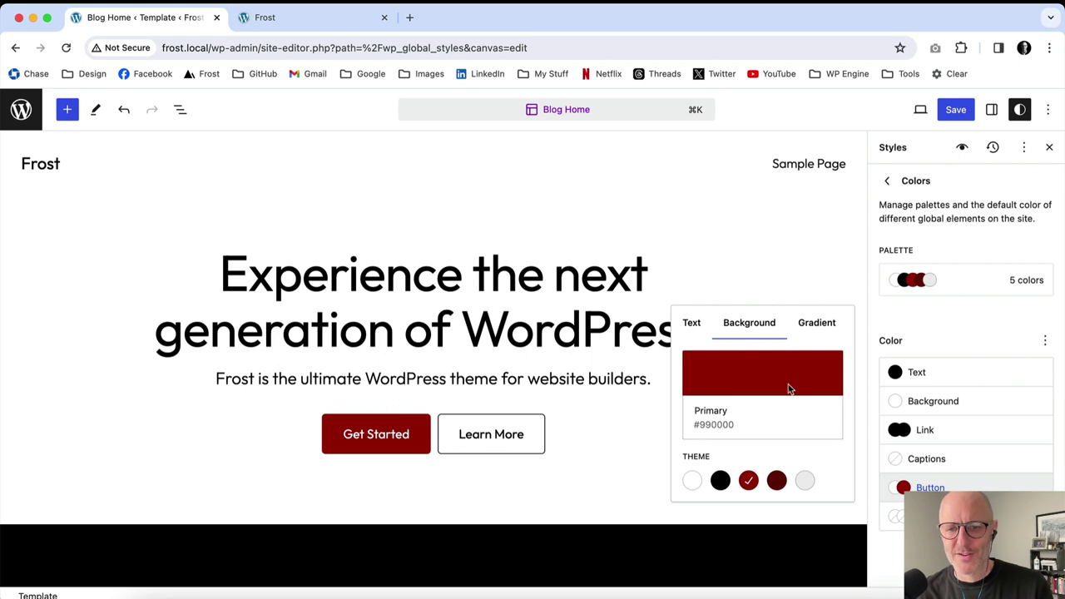
pyautogui.click(777, 478)
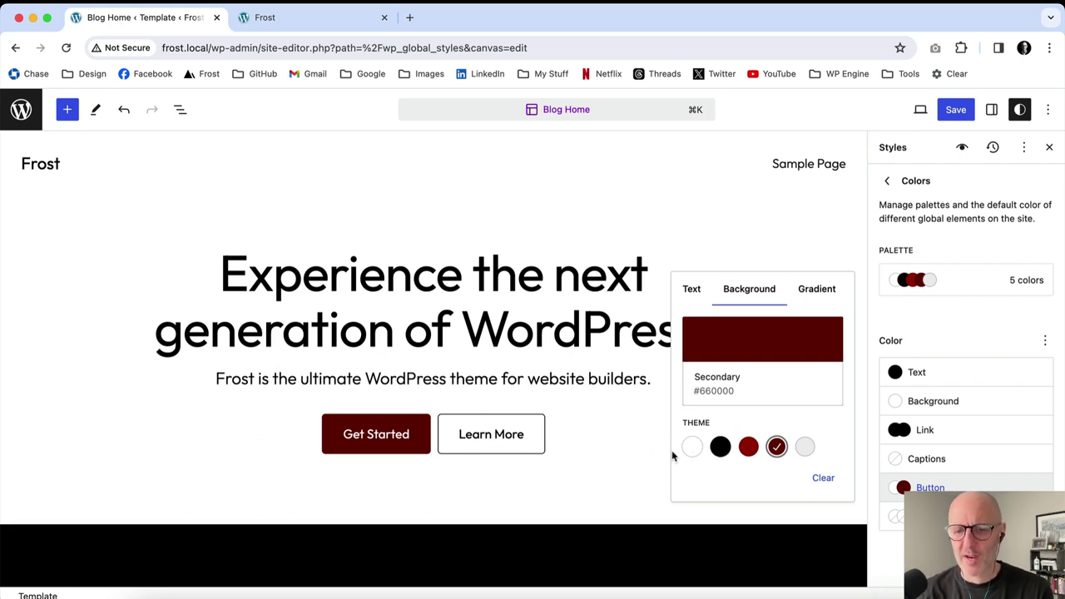
pyautogui.click(754, 348)
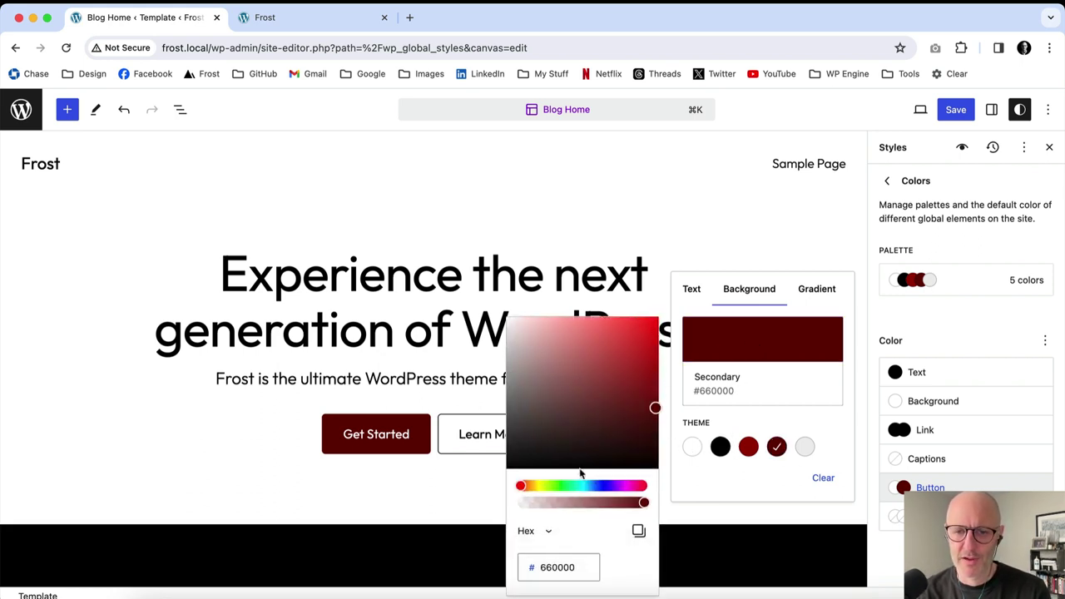
pyautogui.click(570, 486)
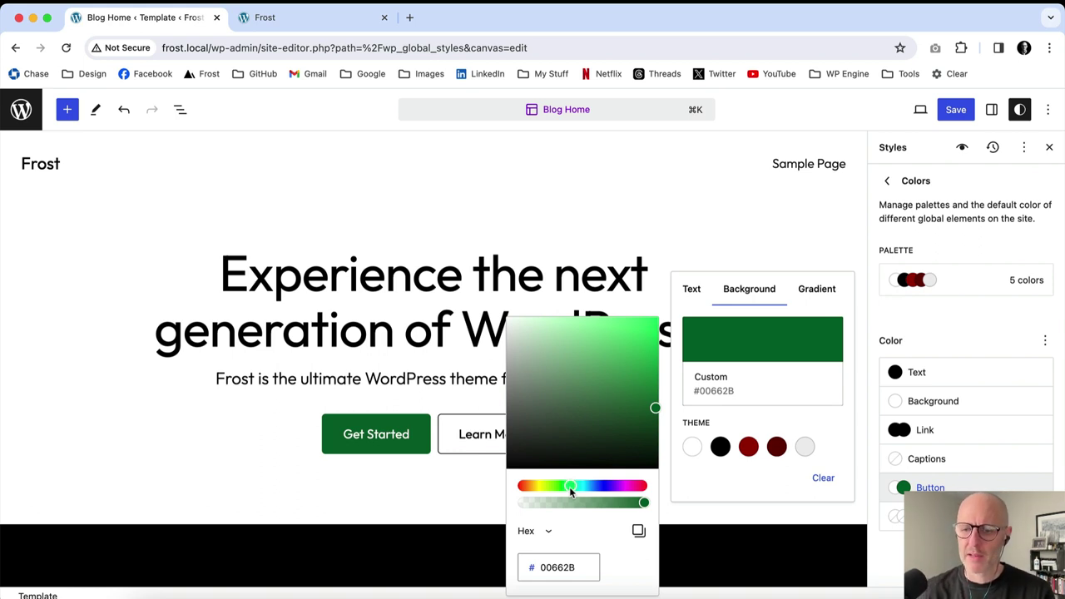
pyautogui.press('Escape')
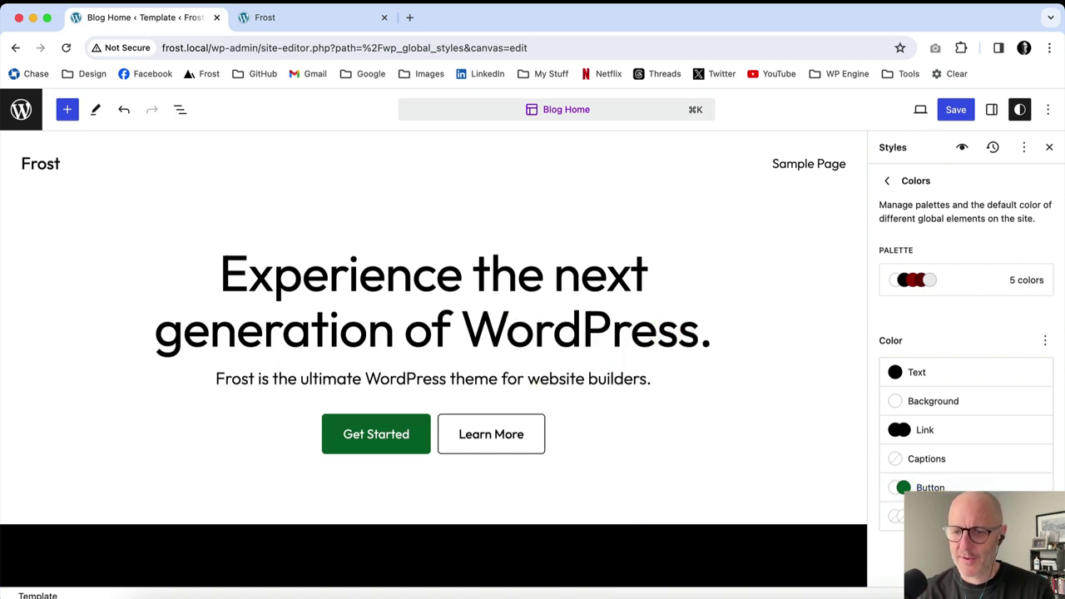
pyautogui.click(892, 516)
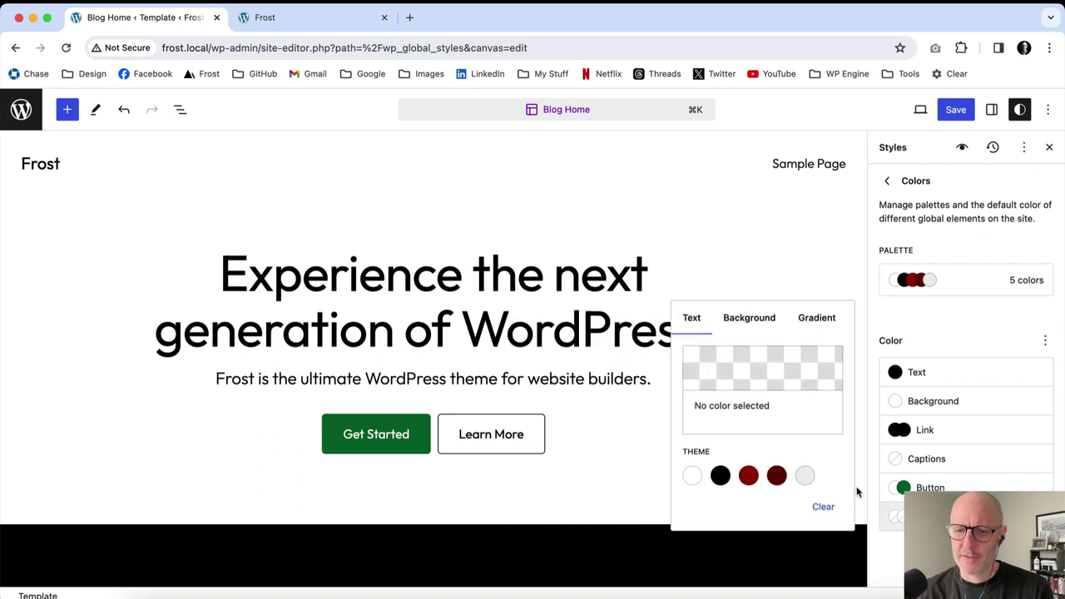
pyautogui.click(748, 475)
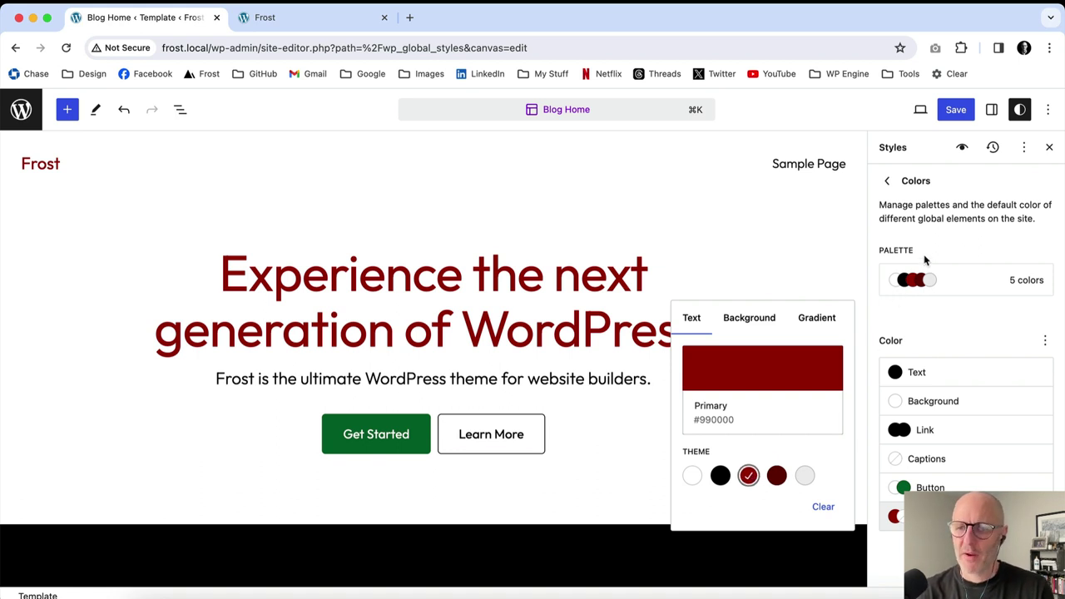
# - Reset the global styles to the theme's defaults, and return to the Styles overview
pyautogui.click(1025, 147)
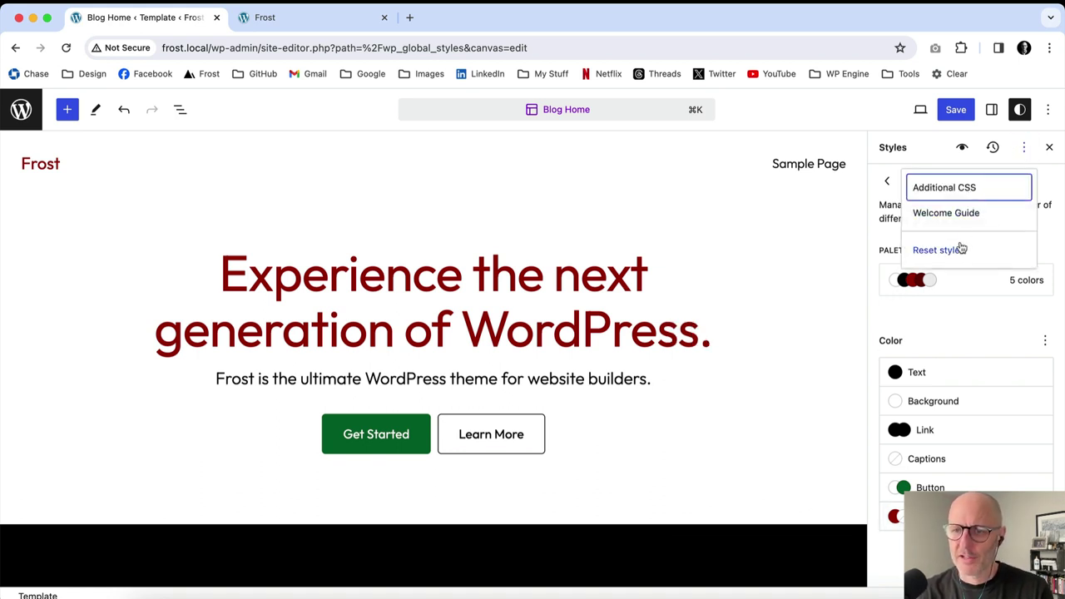
pyautogui.click(957, 248)
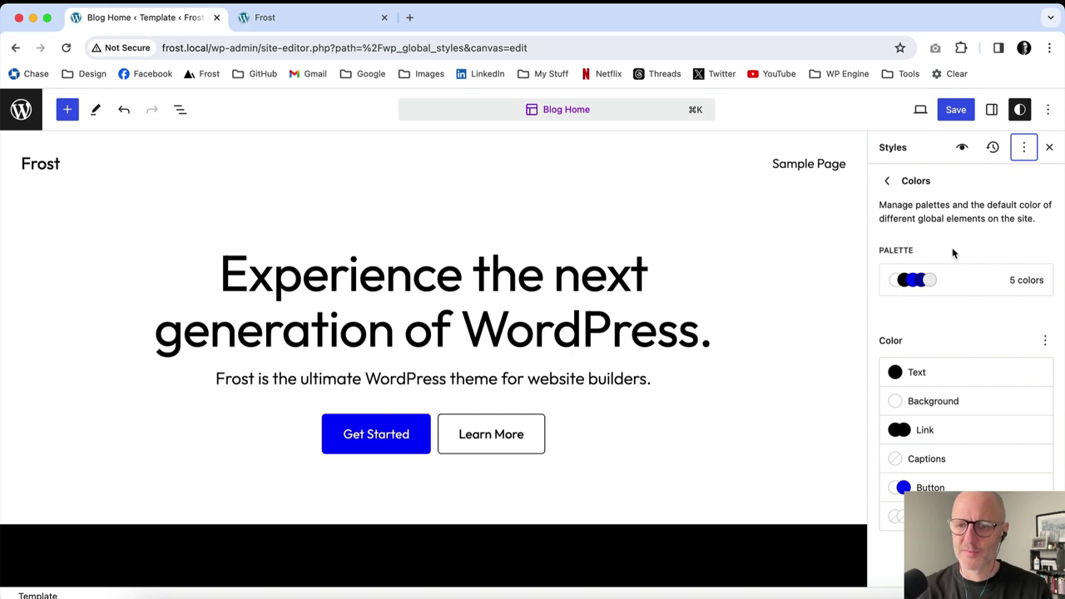
pyautogui.click(891, 182)
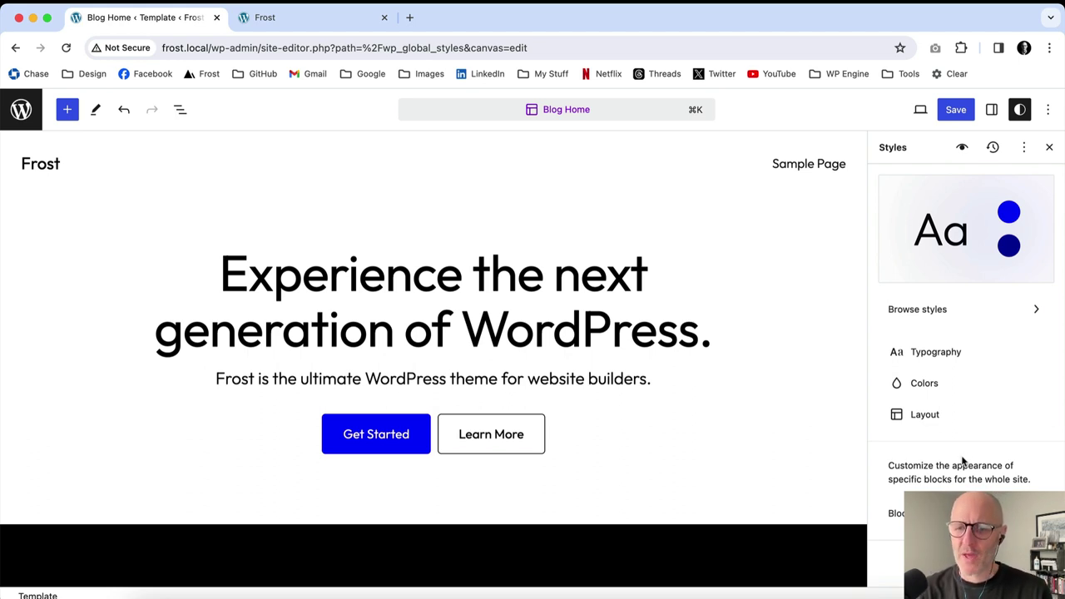
# - Browse the list of blocks with site-wide styles, and open the Heading block's style settings
pyautogui.click(897, 513)
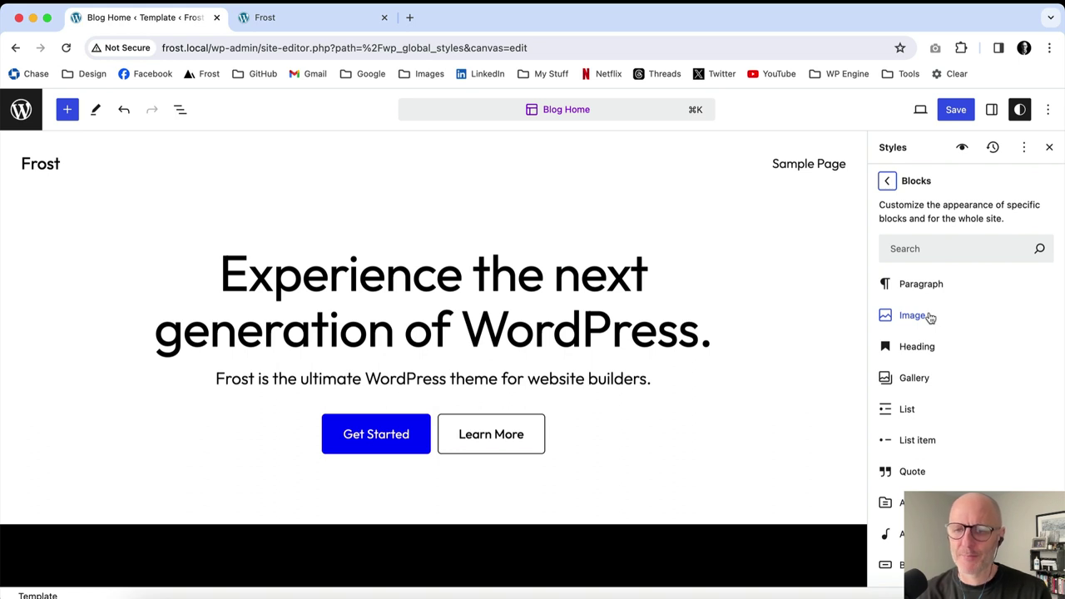
pyautogui.scroll(-20, 962, 309)
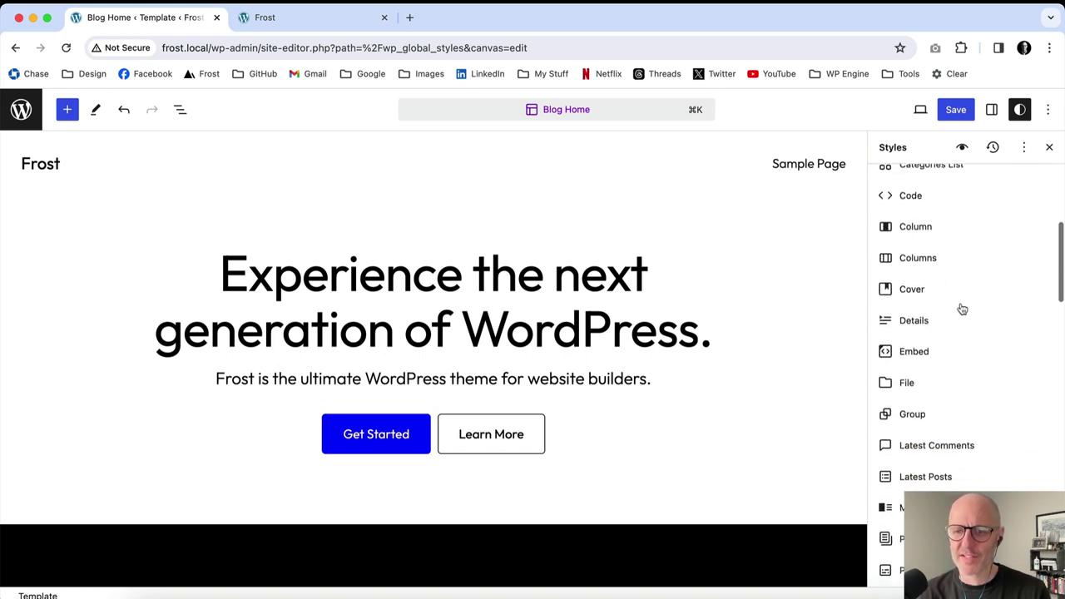
pyautogui.scroll(-12, 962, 309)
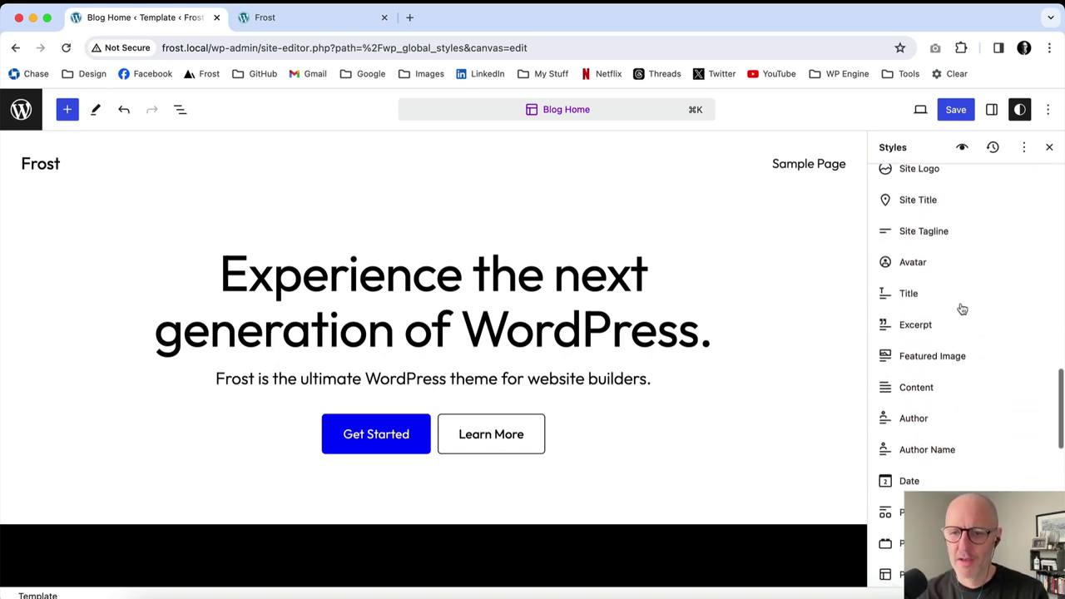
pyautogui.scroll(-12, 962, 308)
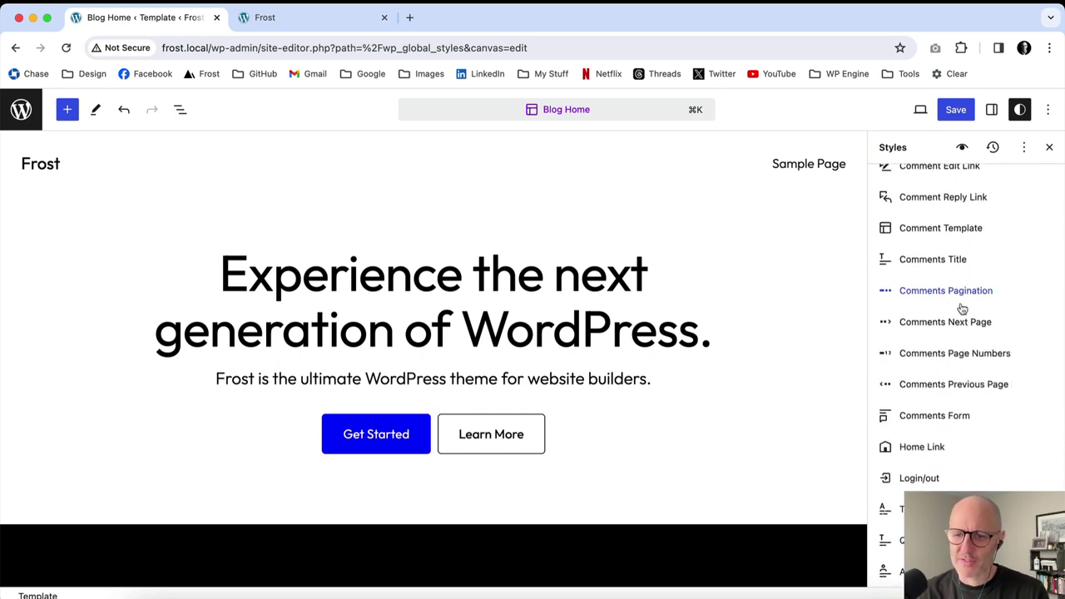
pyautogui.scroll(20, 962, 309)
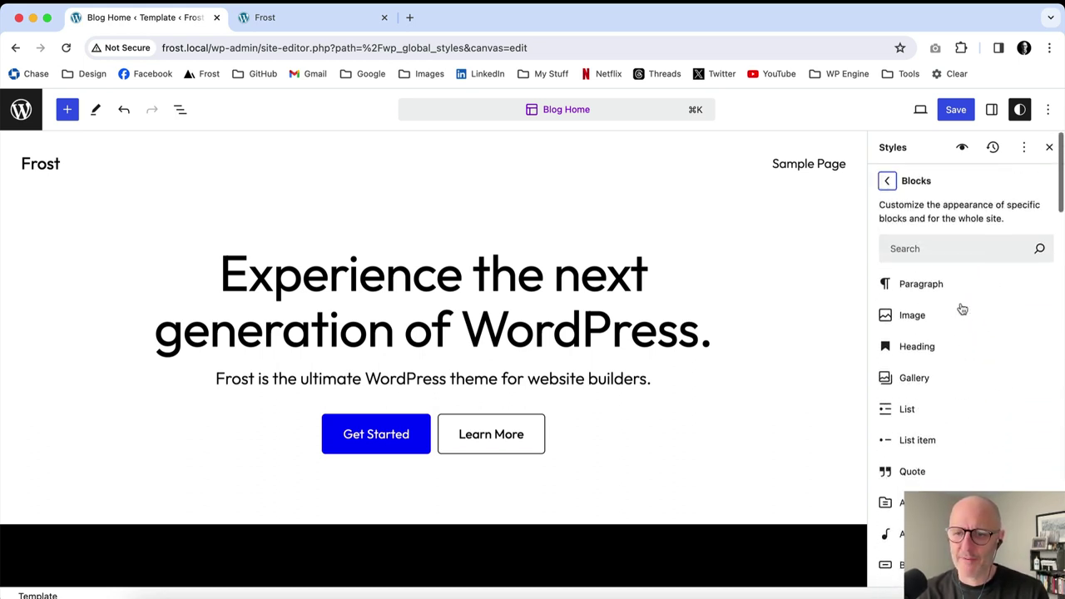
pyautogui.scroll(-2, 962, 309)
pyautogui.click(944, 245)
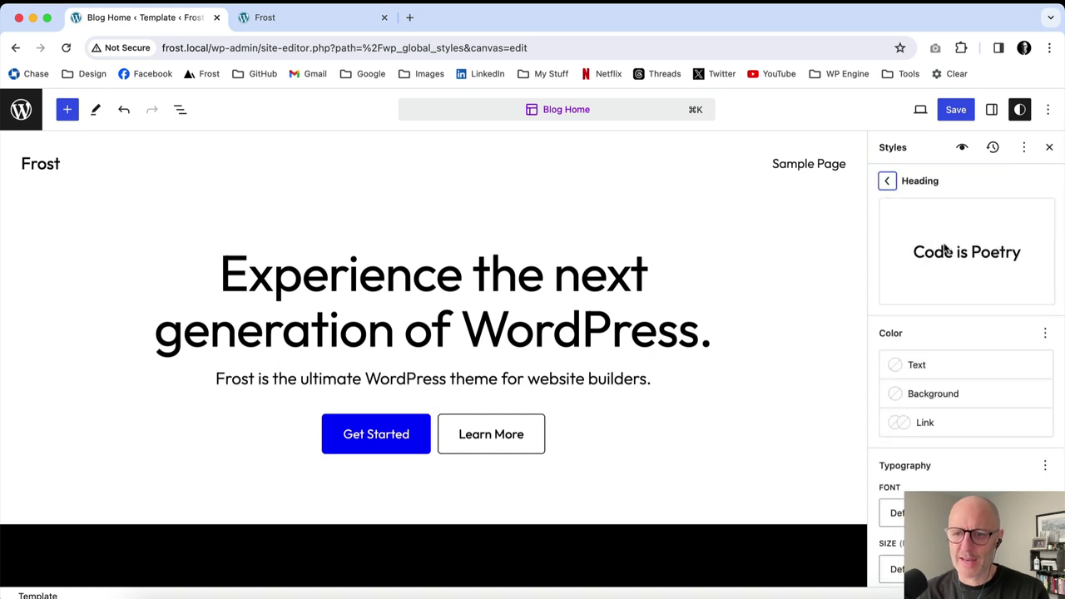
# - Try Primary as the Heading block's text color, clear it again, and return to the block list
pyautogui.click(968, 368)
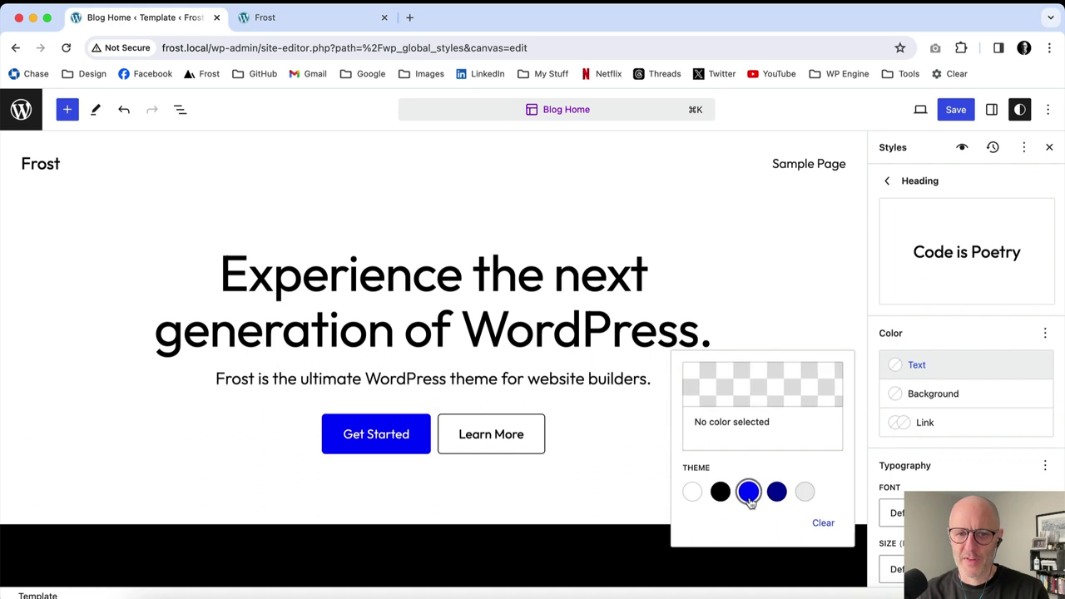
pyautogui.click(748, 492)
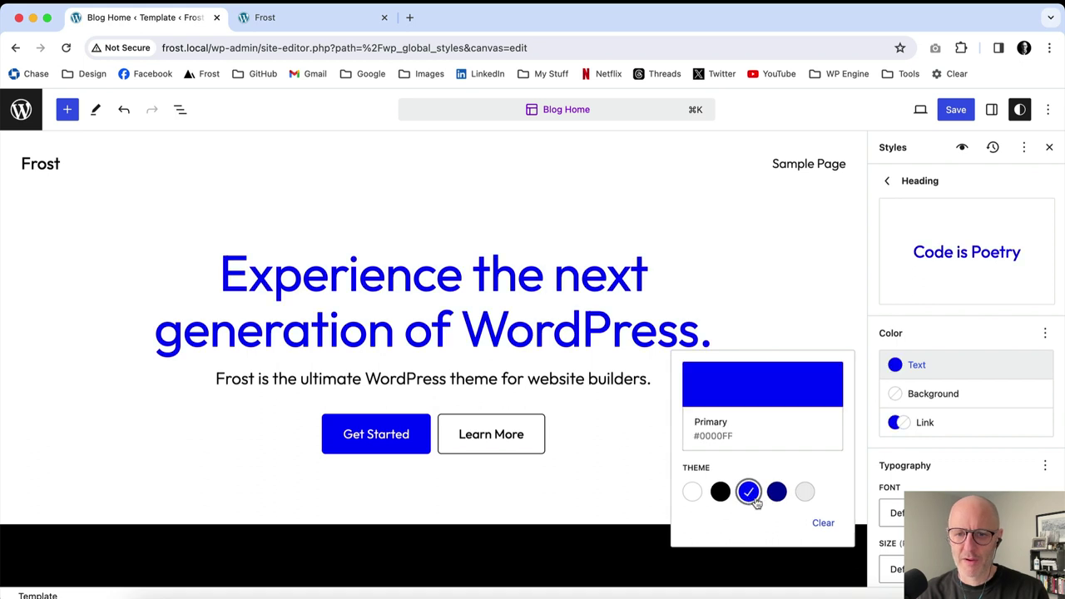
pyautogui.click(823, 526)
pyautogui.click(888, 183)
pyautogui.click(888, 184)
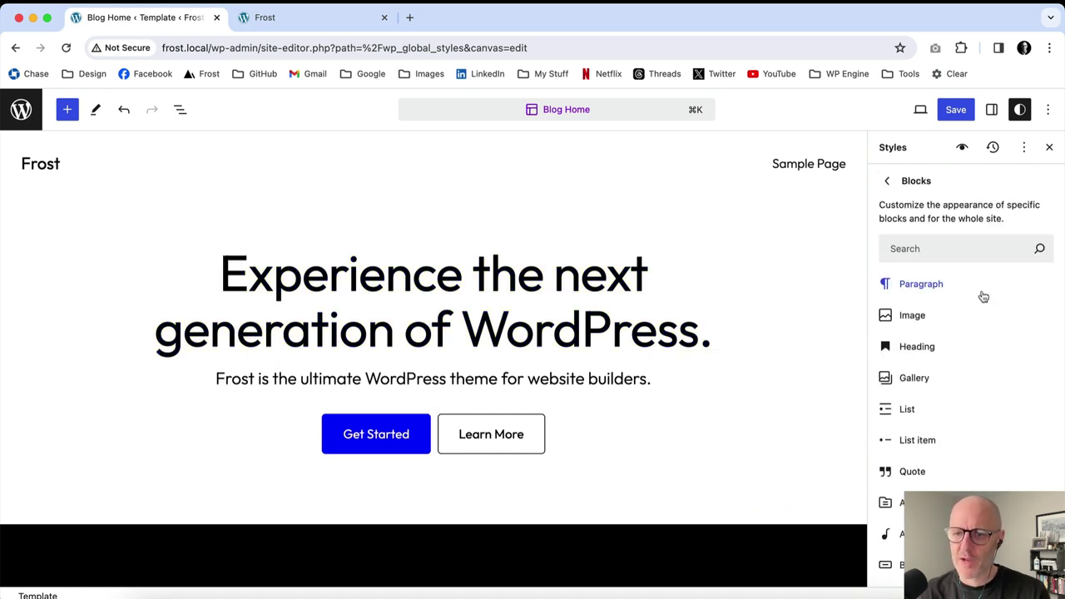
# - Open the Quote block's site-wide styles and set its background color to Neutral #EEEEEE
pyautogui.scroll(-3, 978, 298)
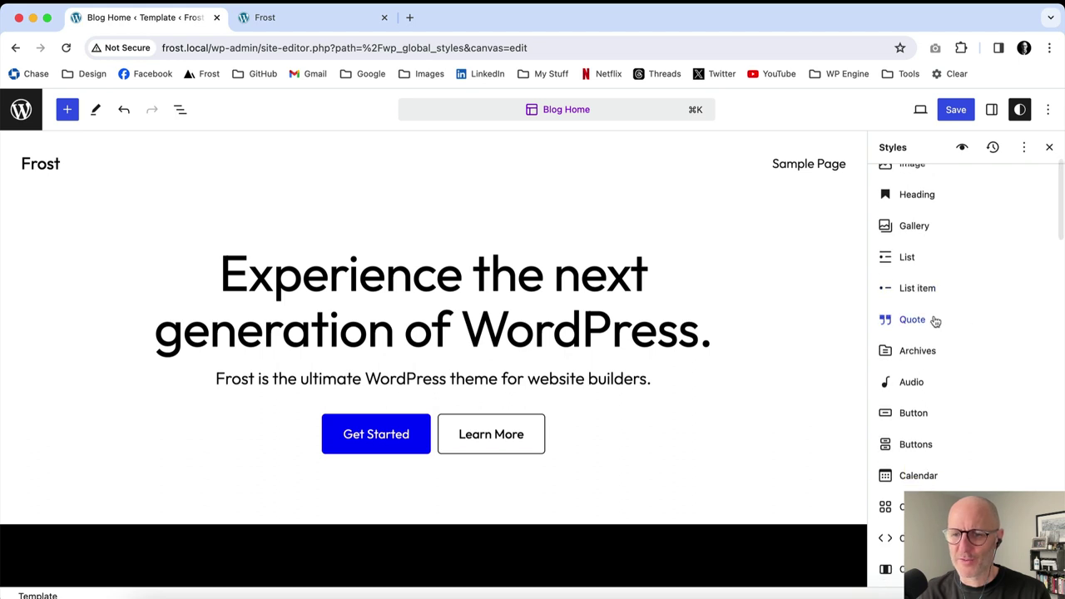
pyautogui.click(933, 319)
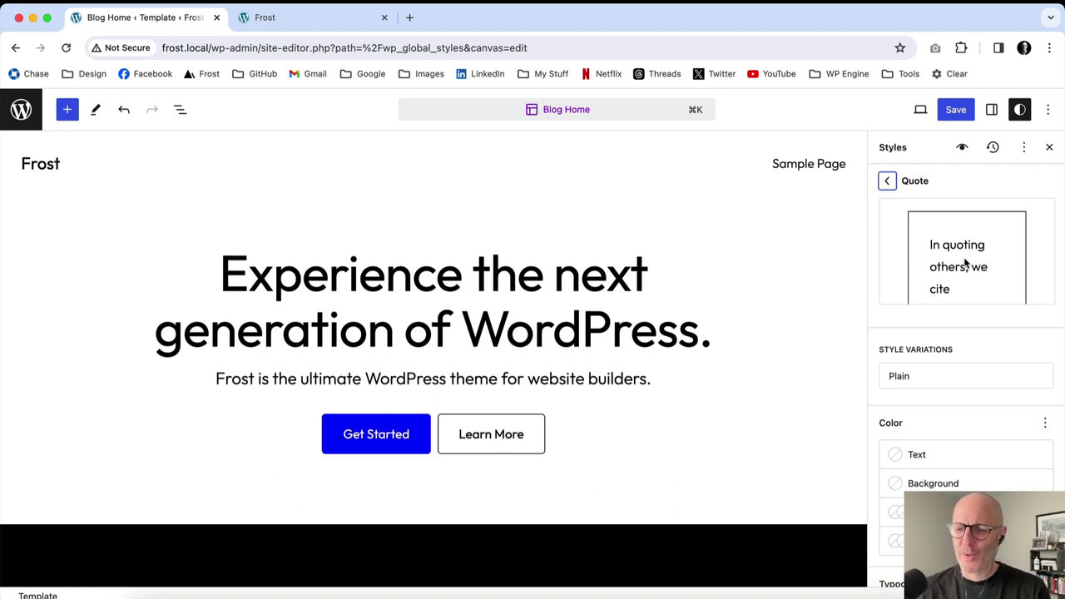
pyautogui.scroll(-1, 979, 442)
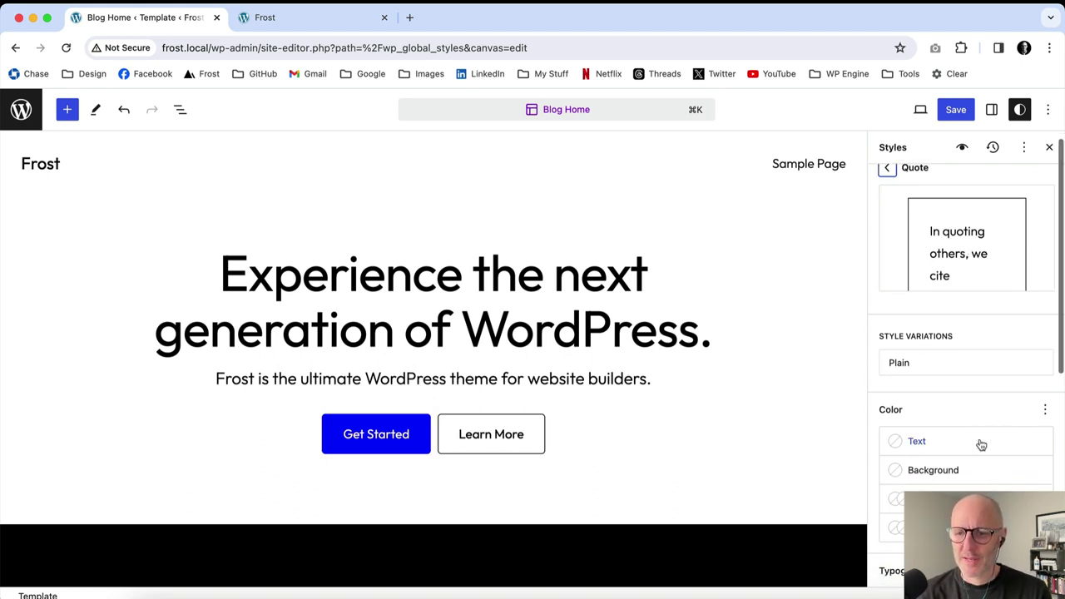
pyautogui.click(933, 470)
pyautogui.click(805, 429)
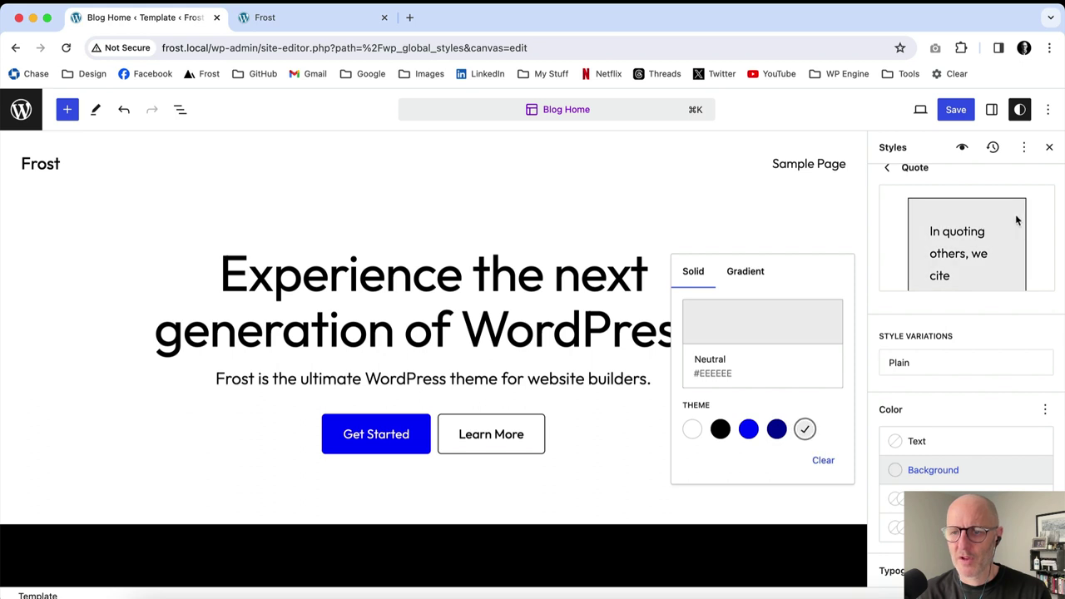
# - Set the Quote block's text color to Secondary #000099
pyautogui.click(936, 443)
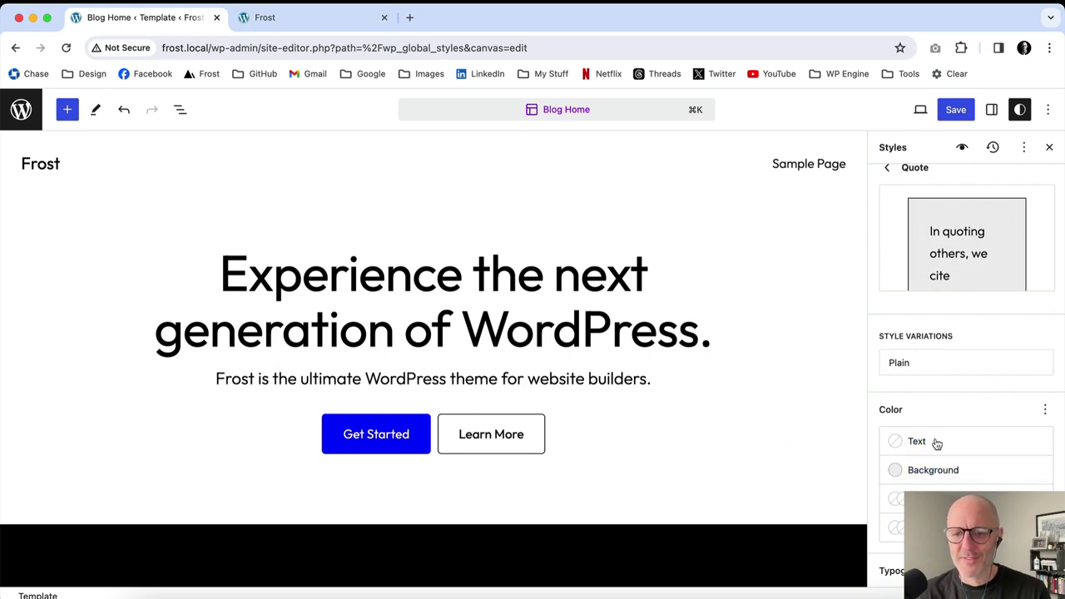
pyautogui.click(936, 444)
pyautogui.click(776, 400)
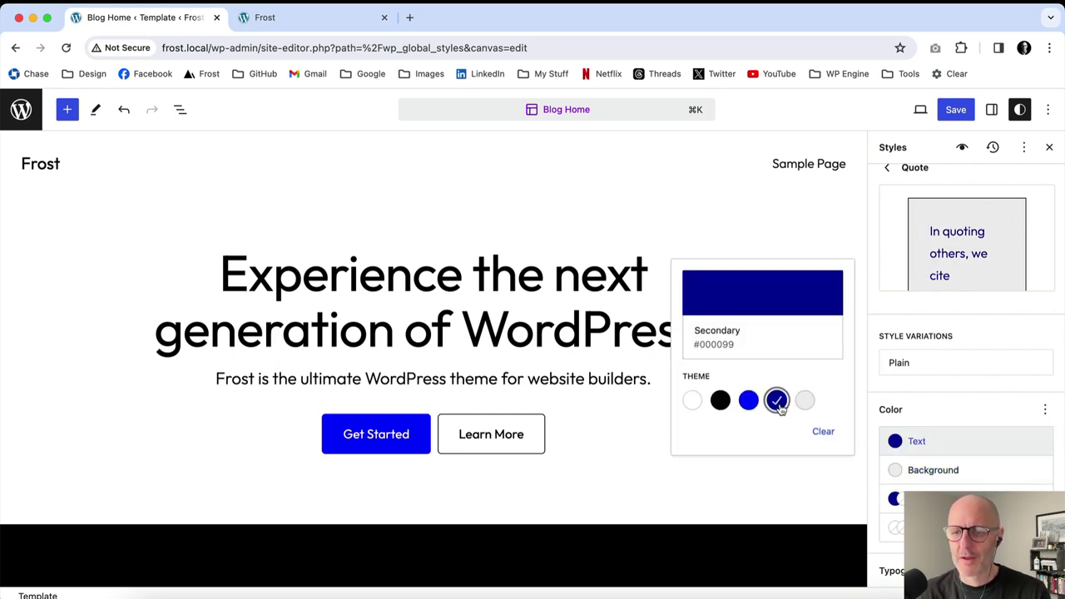
pyautogui.scroll(1, 974, 374)
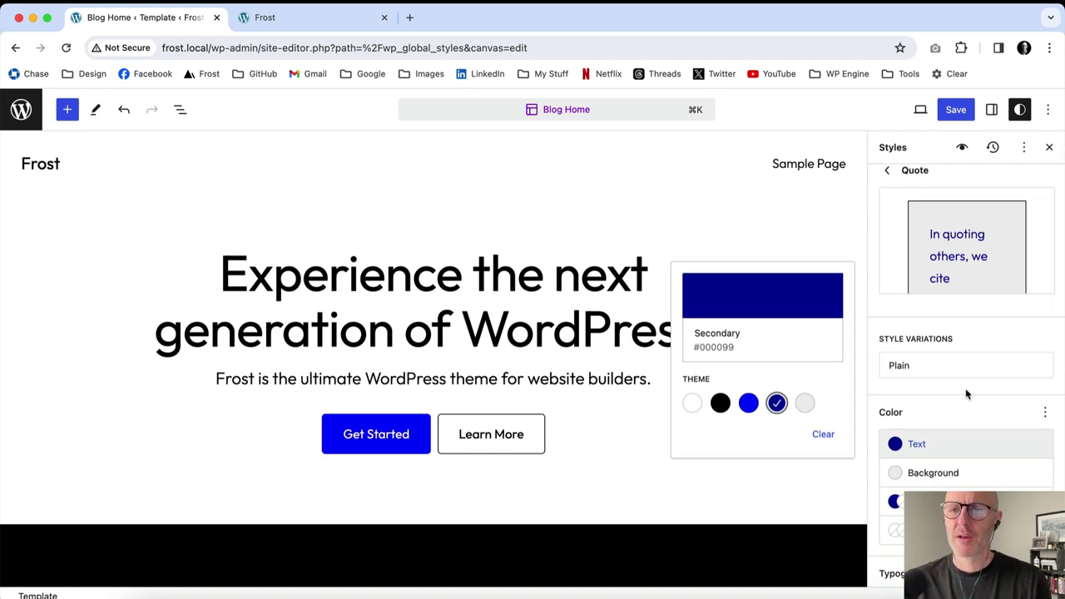
# - Set the Quote block's font to the system font, and return to the block list
pyautogui.scroll(-3, 961, 414)
pyautogui.click(957, 497)
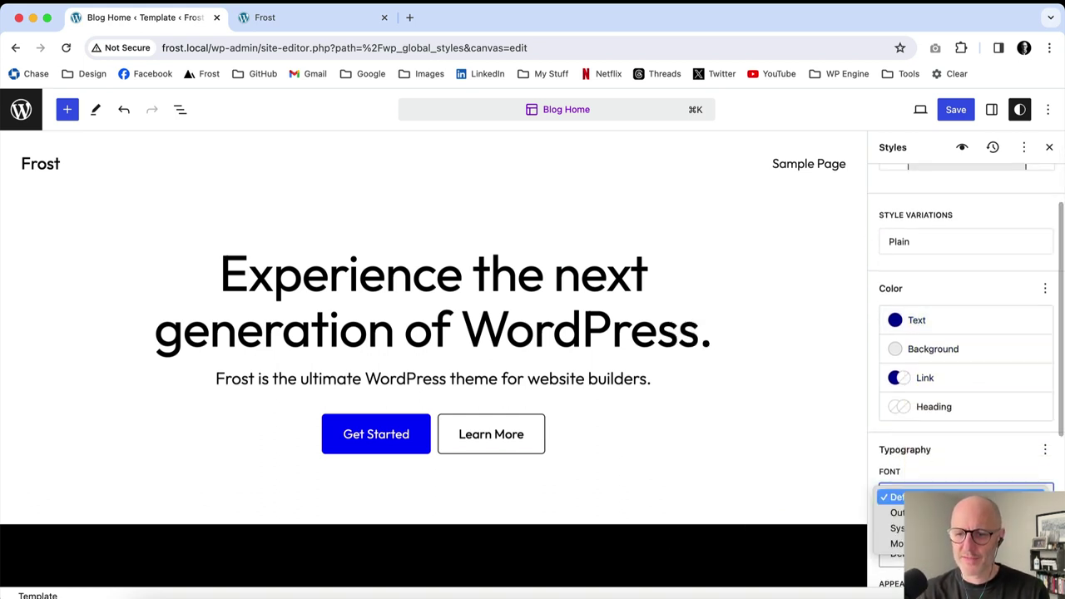
pyautogui.click(973, 428)
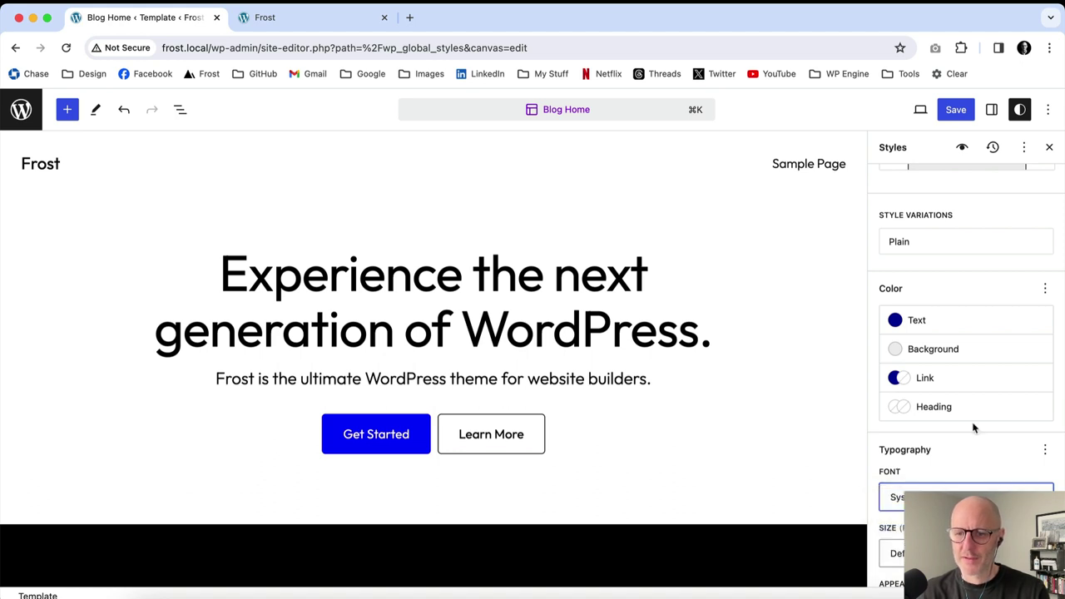
pyautogui.scroll(3, 972, 426)
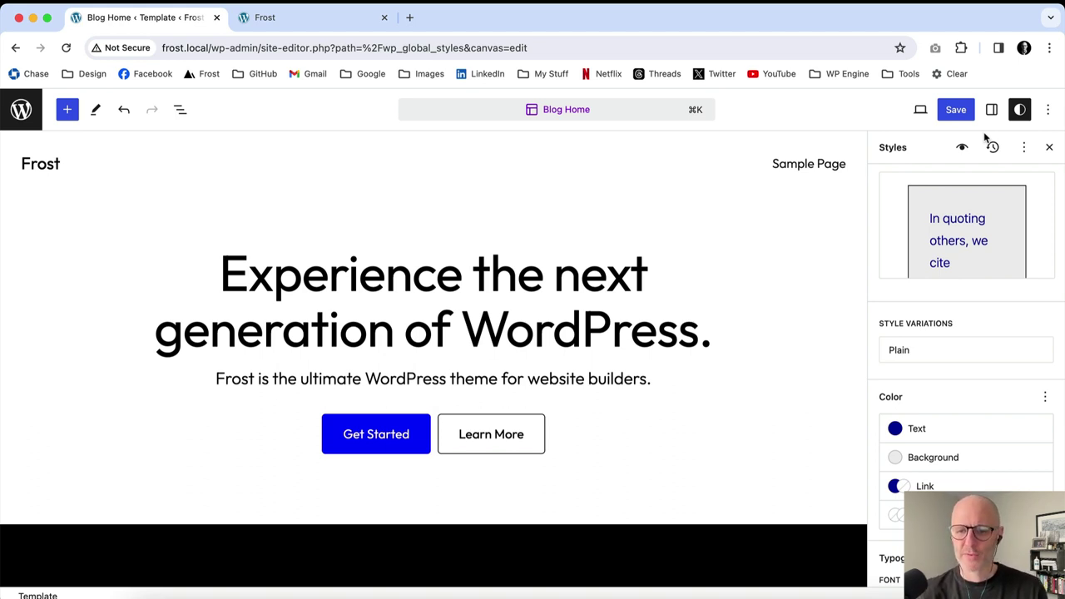
pyautogui.click(996, 228)
pyautogui.click(887, 170)
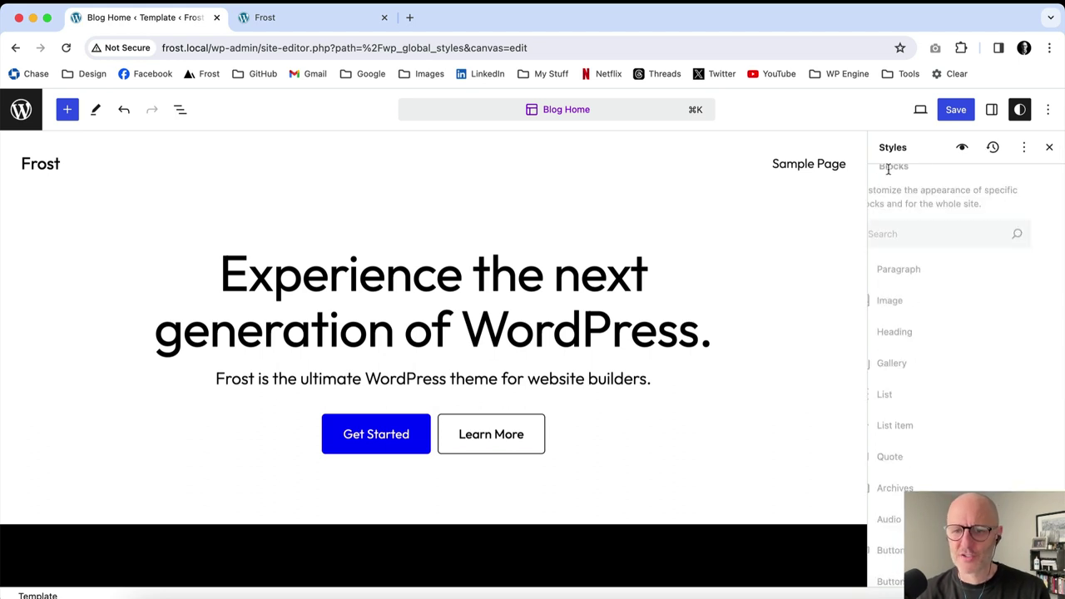
# - Leave the block styles and open the theme's color palette in the global Colors settings
pyautogui.scroll(-4, 948, 281)
pyautogui.scroll(-3, 860, 359)
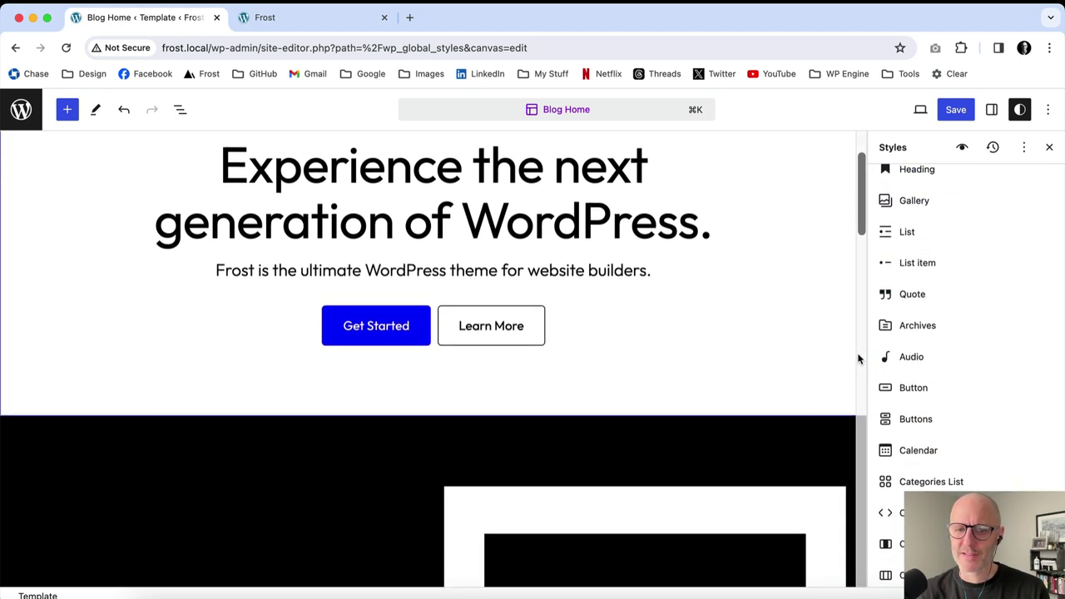
pyautogui.scroll(-4, 859, 359)
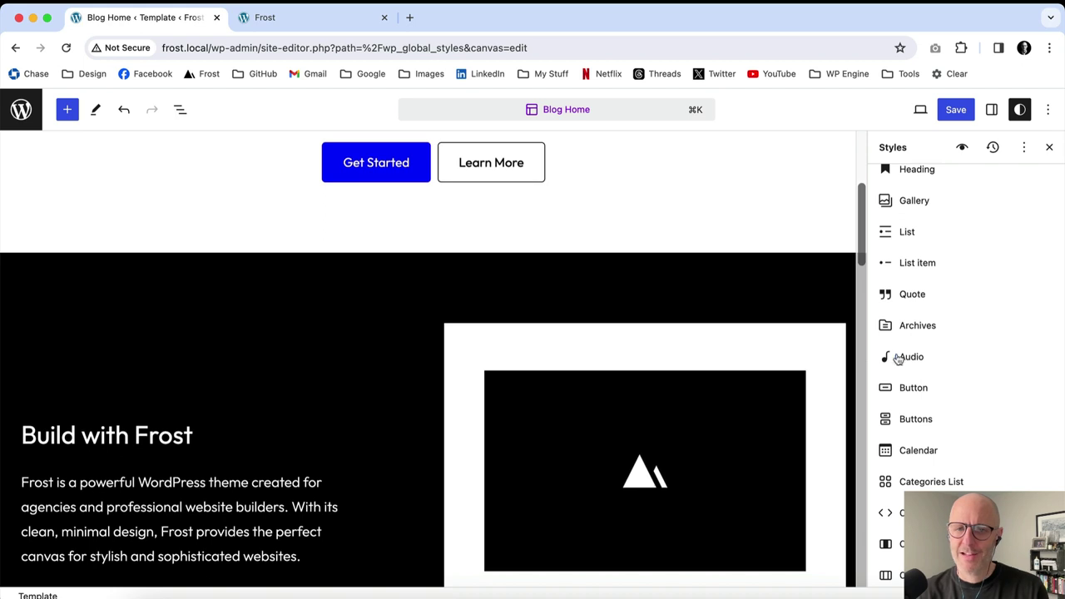
pyautogui.scroll(4, 938, 326)
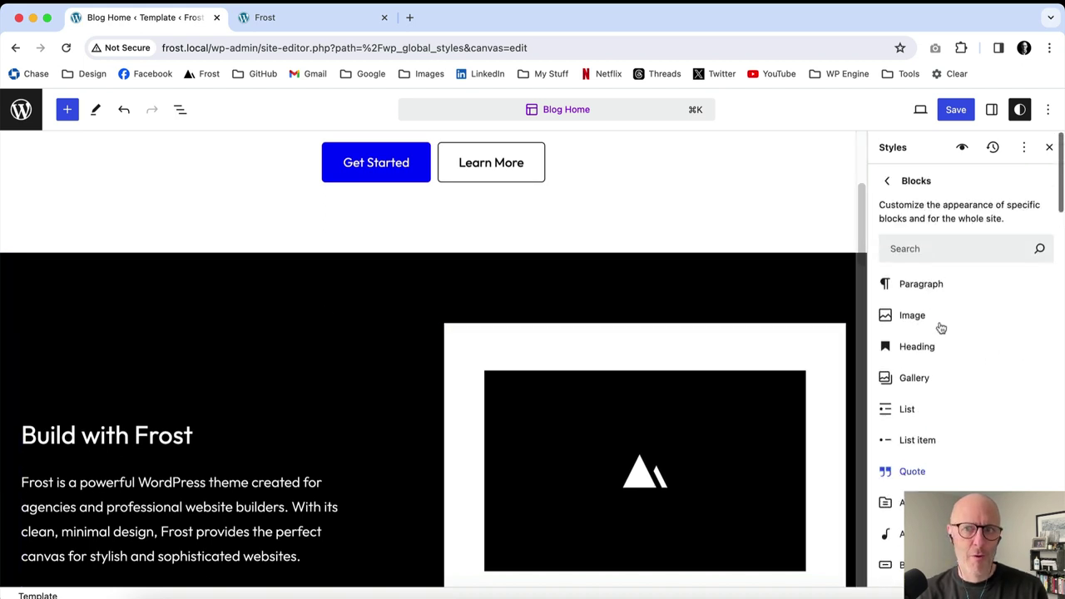
pyautogui.click(887, 181)
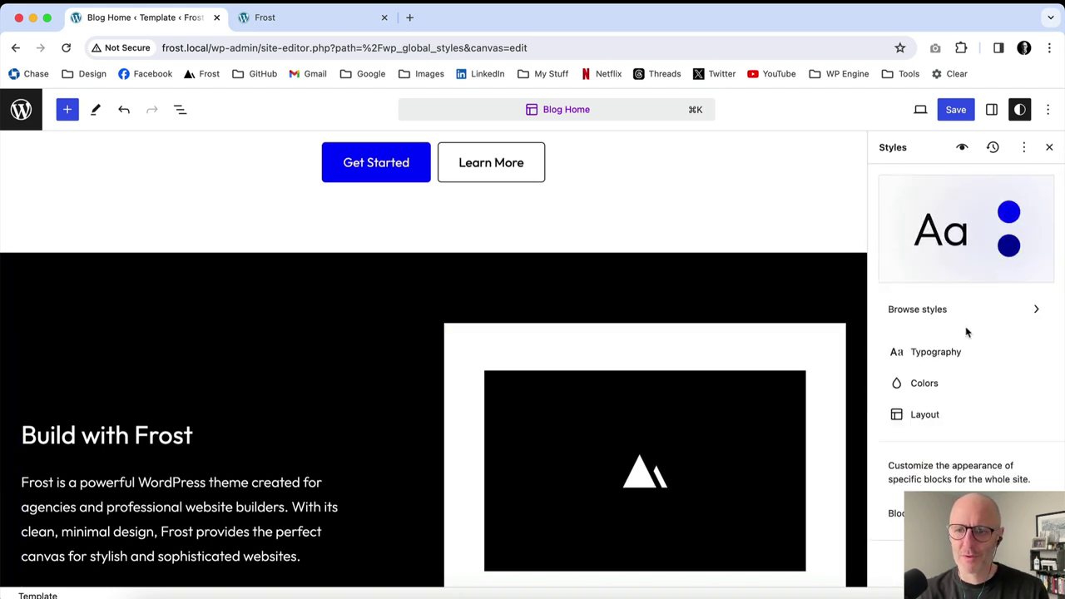
pyautogui.click(940, 384)
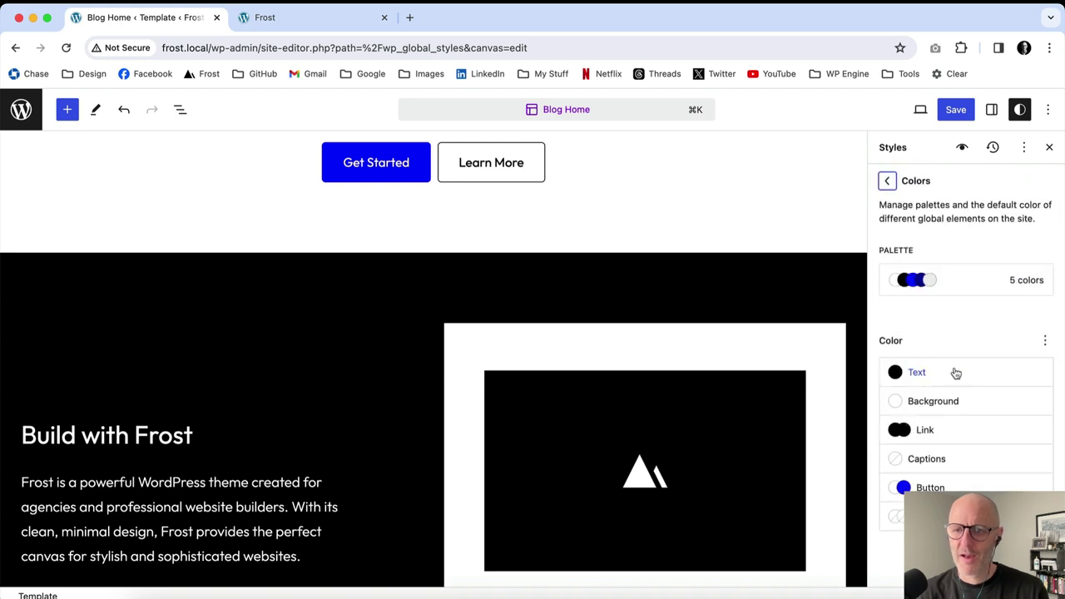
pyautogui.click(978, 283)
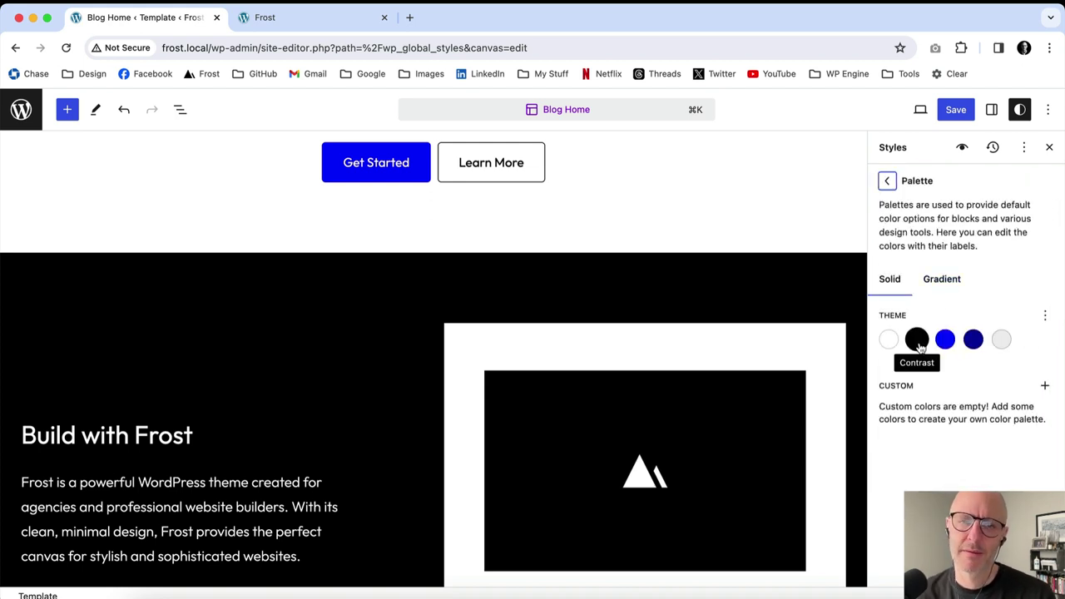
# - Change the theme palette's Contrast color to medium blue #344A9C and check it on the page
pyautogui.click(917, 342)
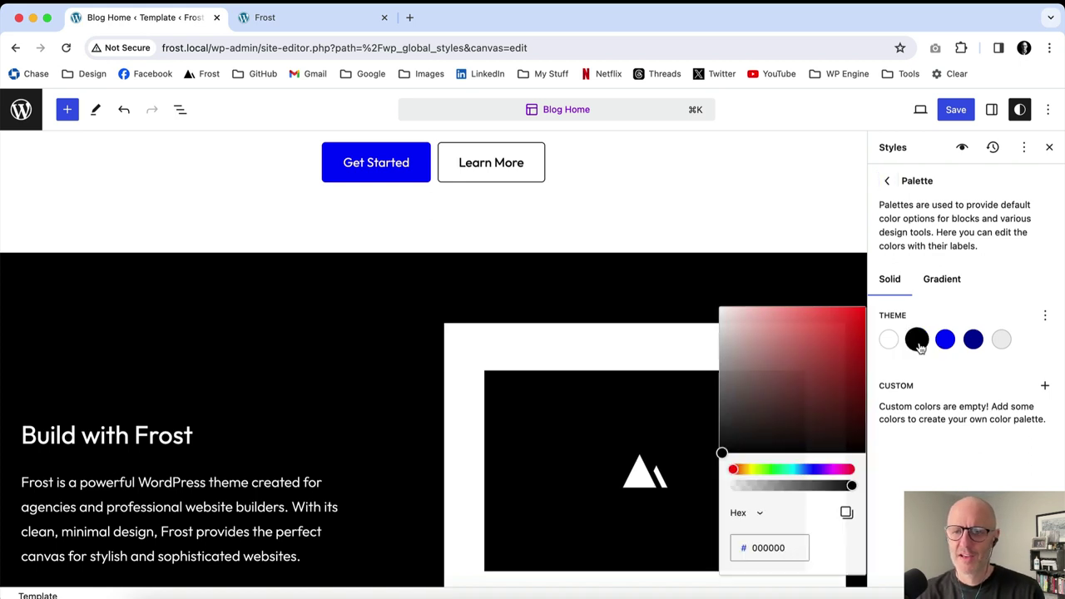
pyautogui.click(804, 476)
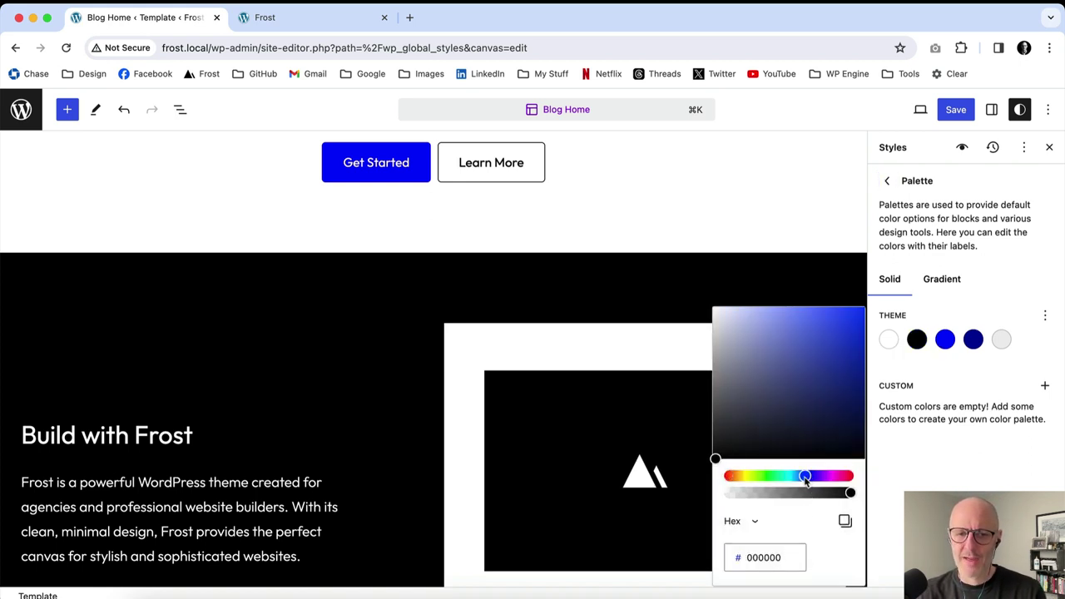
pyautogui.click(814, 366)
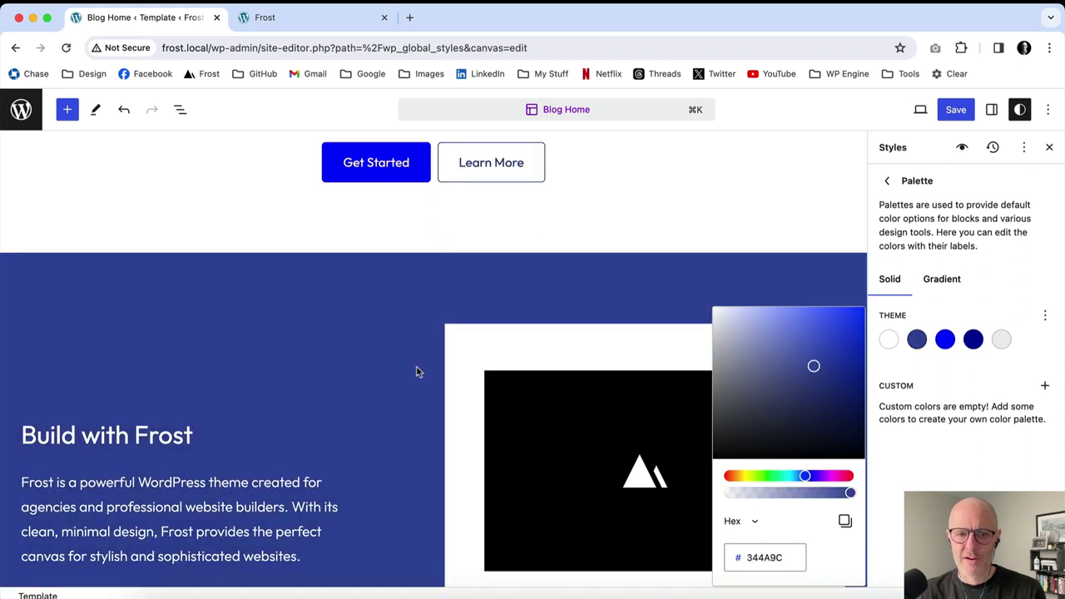
pyautogui.scroll(3, 411, 366)
pyautogui.scroll(1, 411, 369)
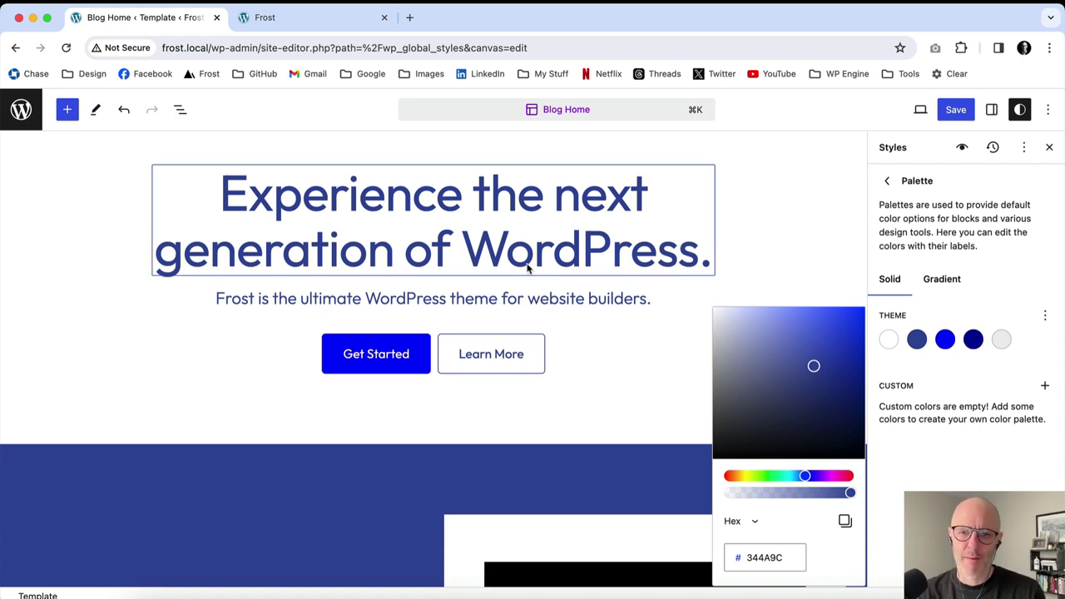
pyautogui.scroll(1, 527, 268)
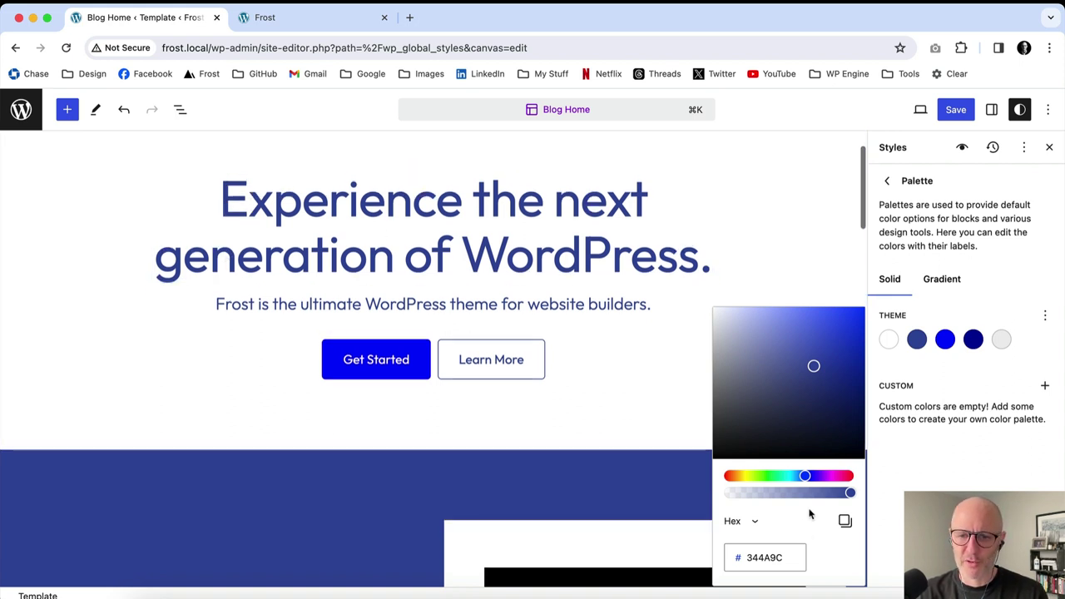
# - Set the theme palette's Contrast color to near-black blue #1B1D26, check the page, and return to the global Colors settings
pyautogui.doubleClick(780, 558)
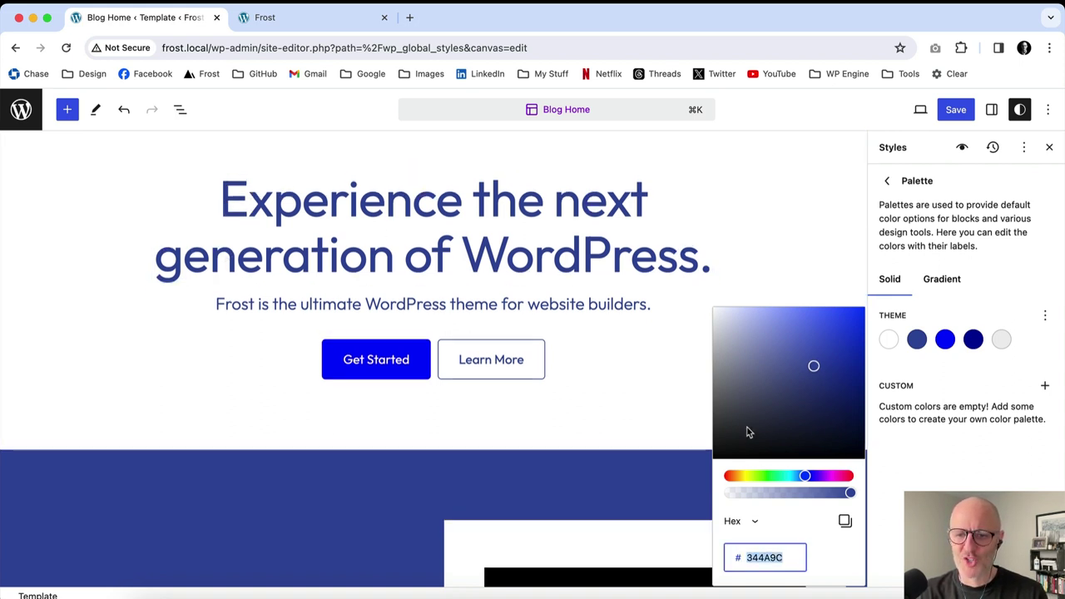
pyautogui.moveTo(747, 432); pyautogui.dragTo(762, 442)
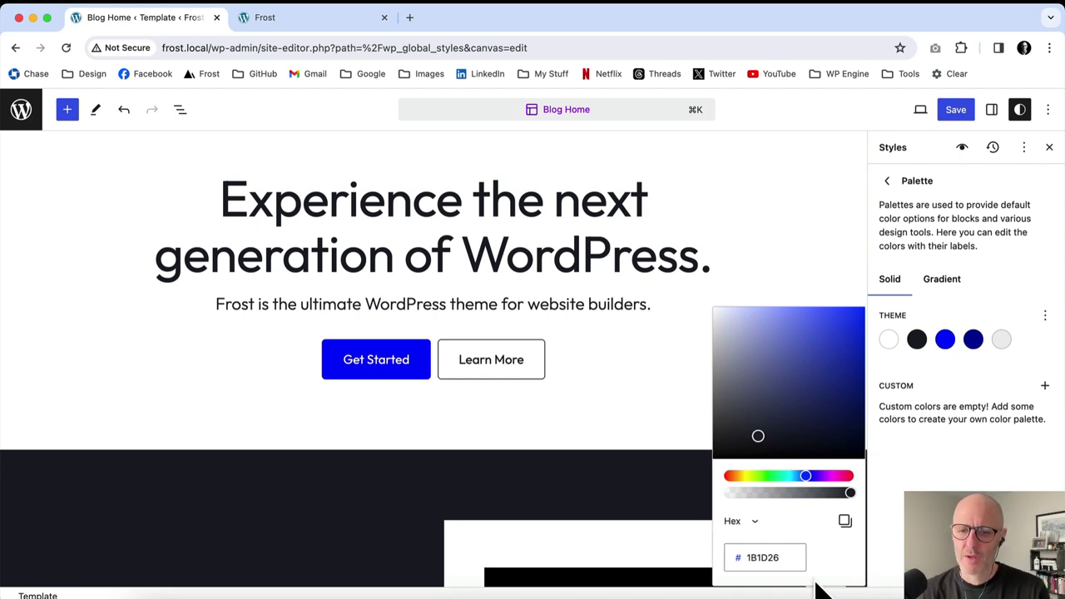
pyautogui.scroll(-3, 275, 476)
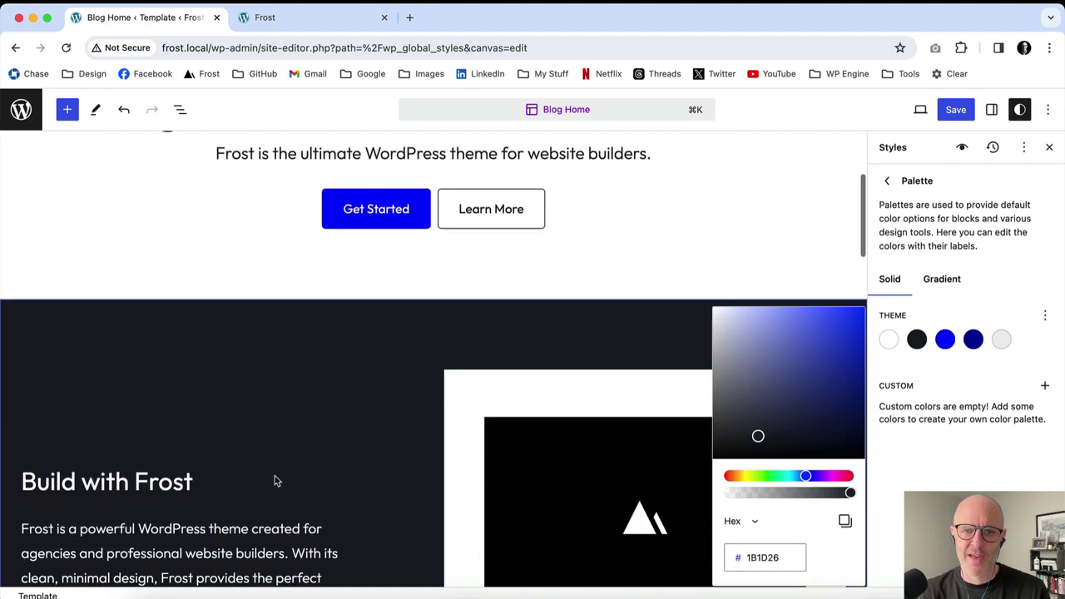
pyautogui.scroll(-15, 275, 480)
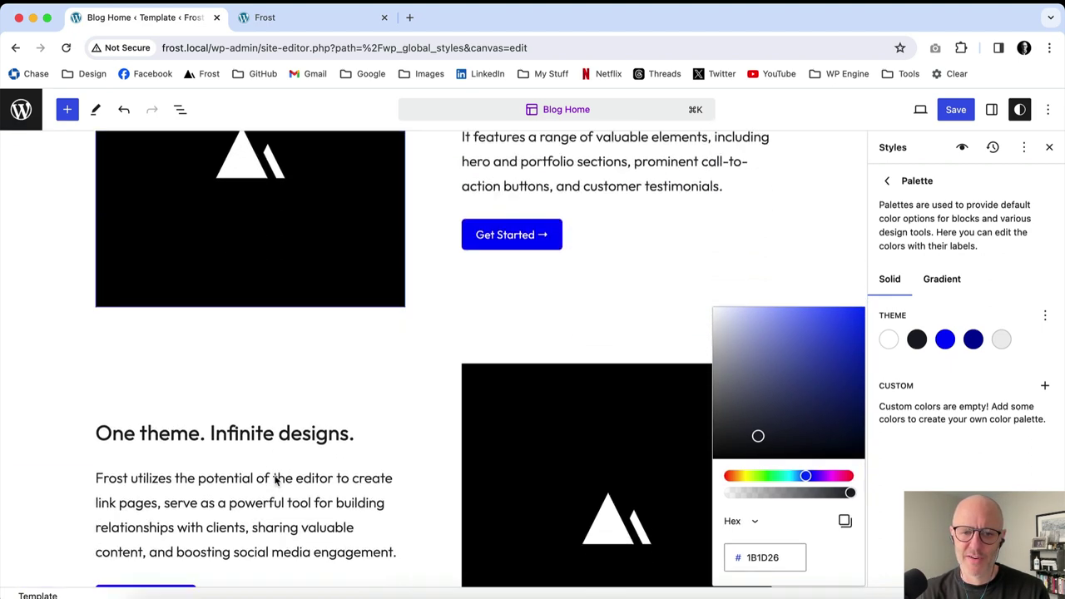
pyautogui.scroll(-7, 275, 480)
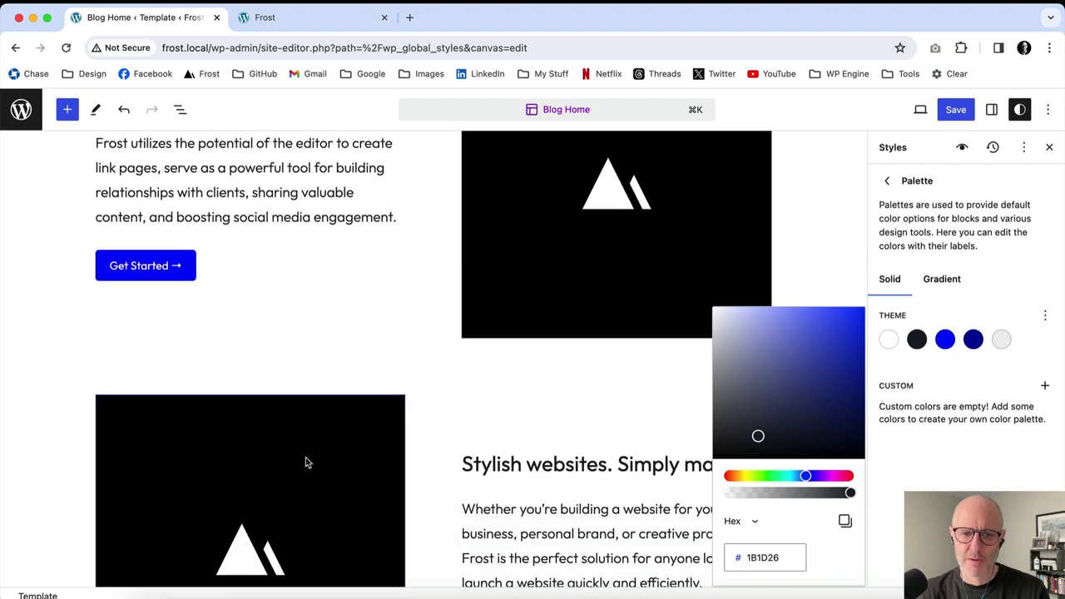
pyautogui.scroll(20, 304, 462)
pyautogui.scroll(-3, 304, 461)
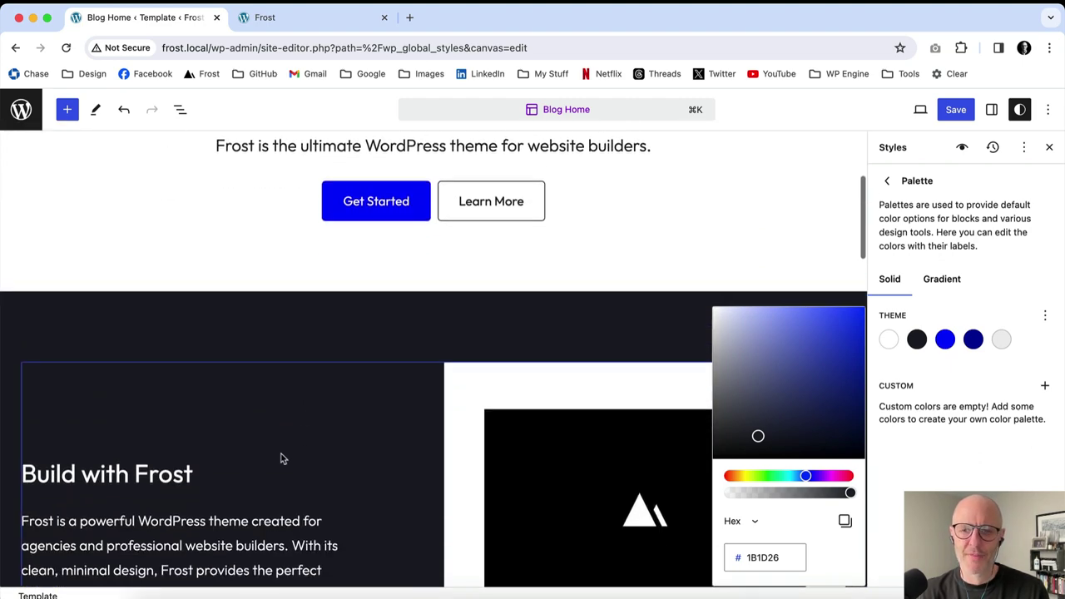
pyautogui.scroll(-1, 281, 459)
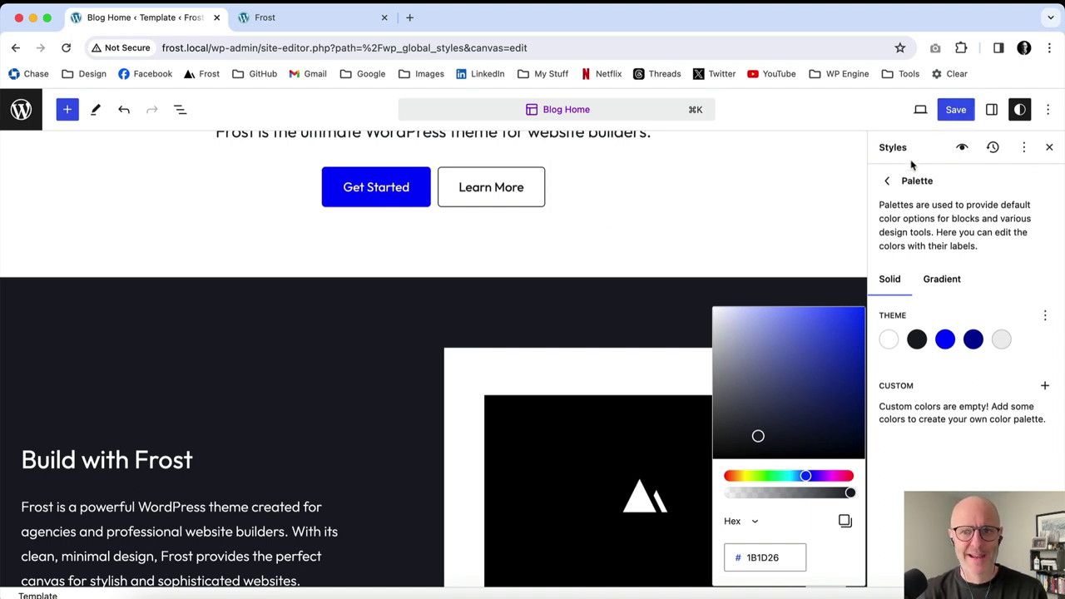
pyautogui.click(887, 181)
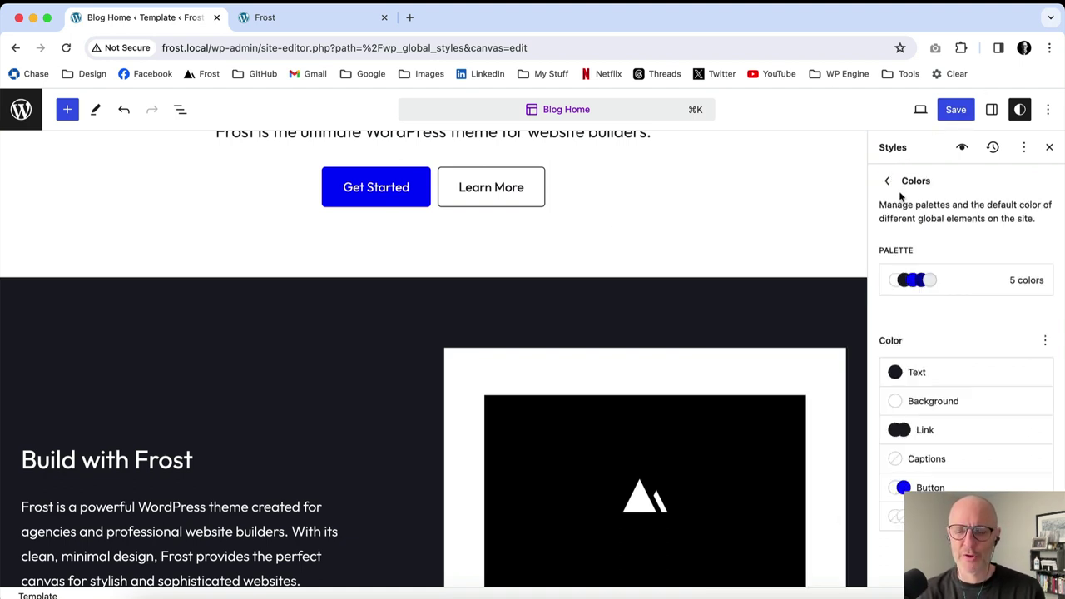